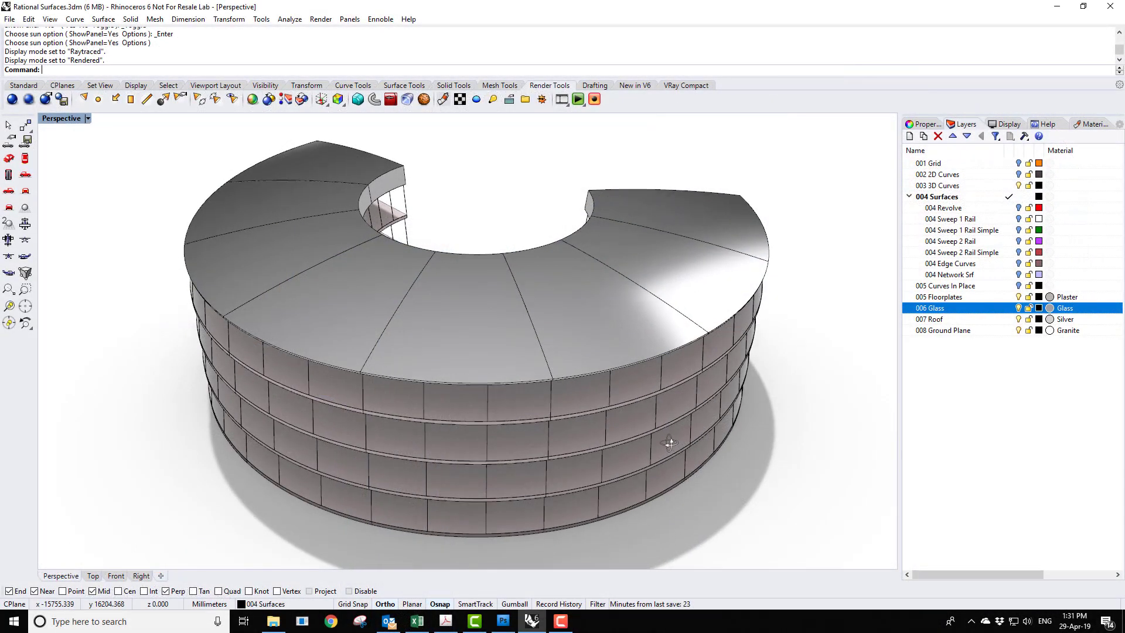
- Switch the Perspective view of the curved building with the open floorplates to the Raytraced display mode
right_drag(669, 444, 428, 409)
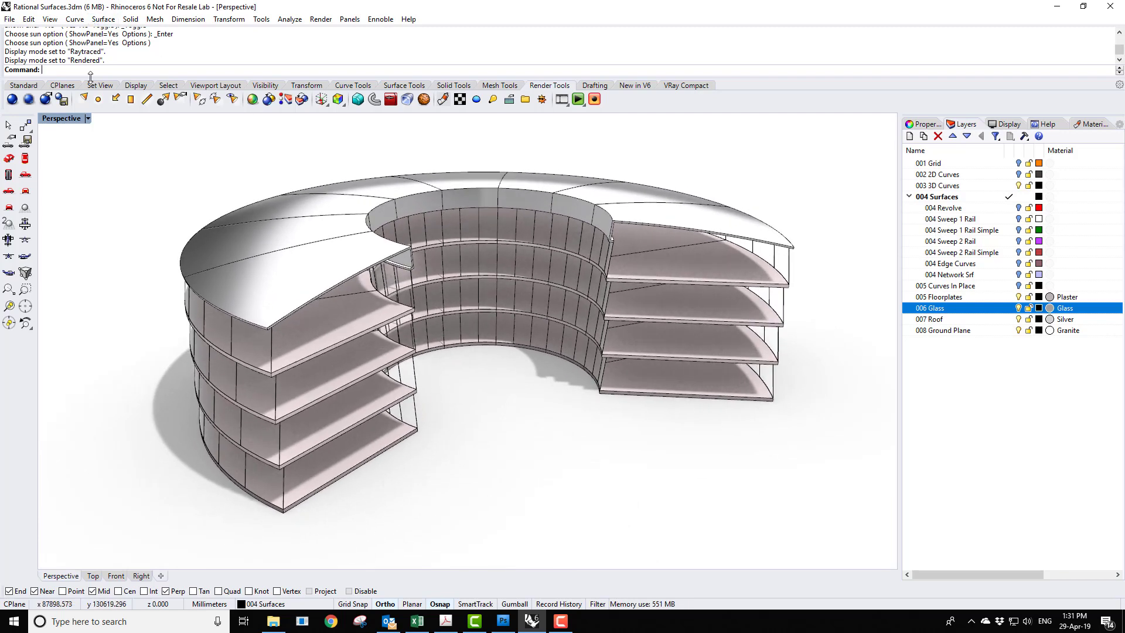
click(88, 119)
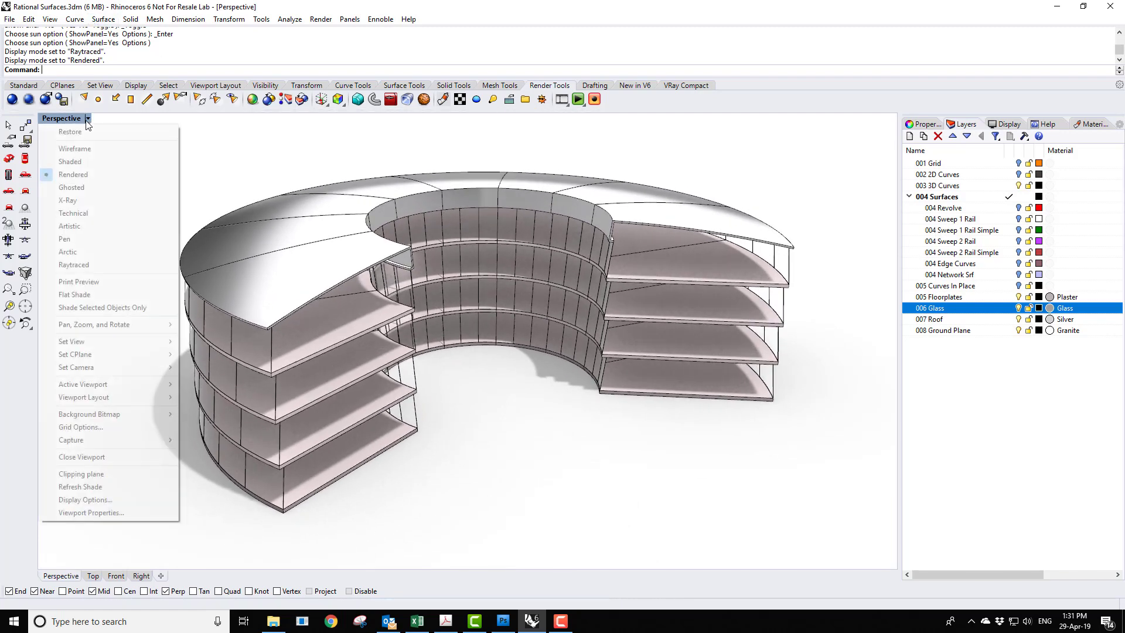
click(76, 267)
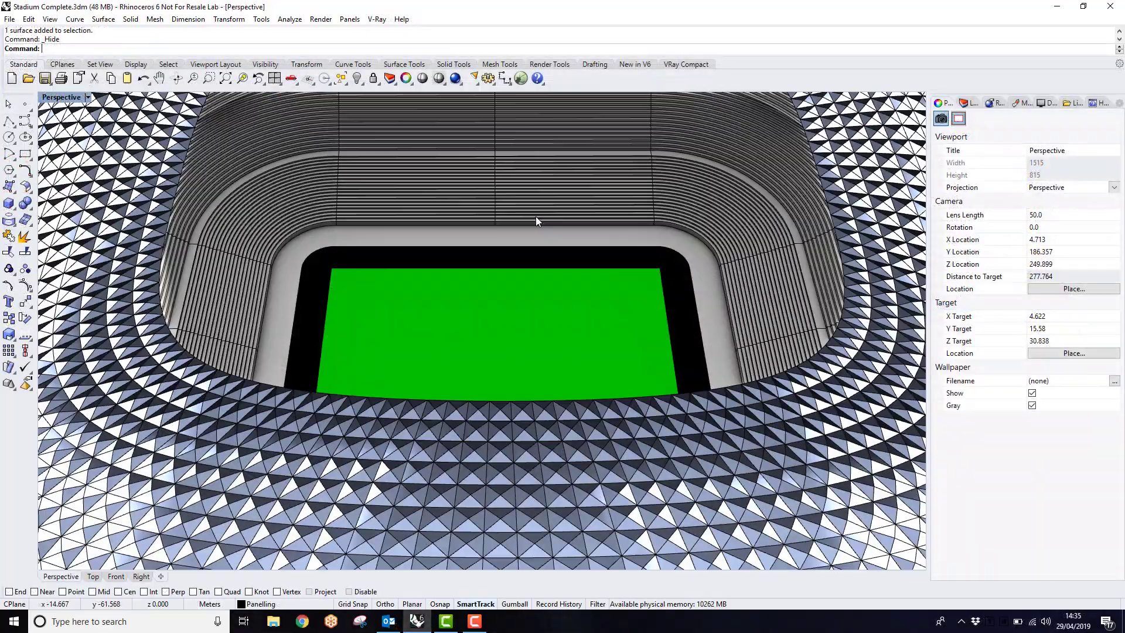
scroll(536, 220, down, 5)
right_drag(587, 319, 452, 293)
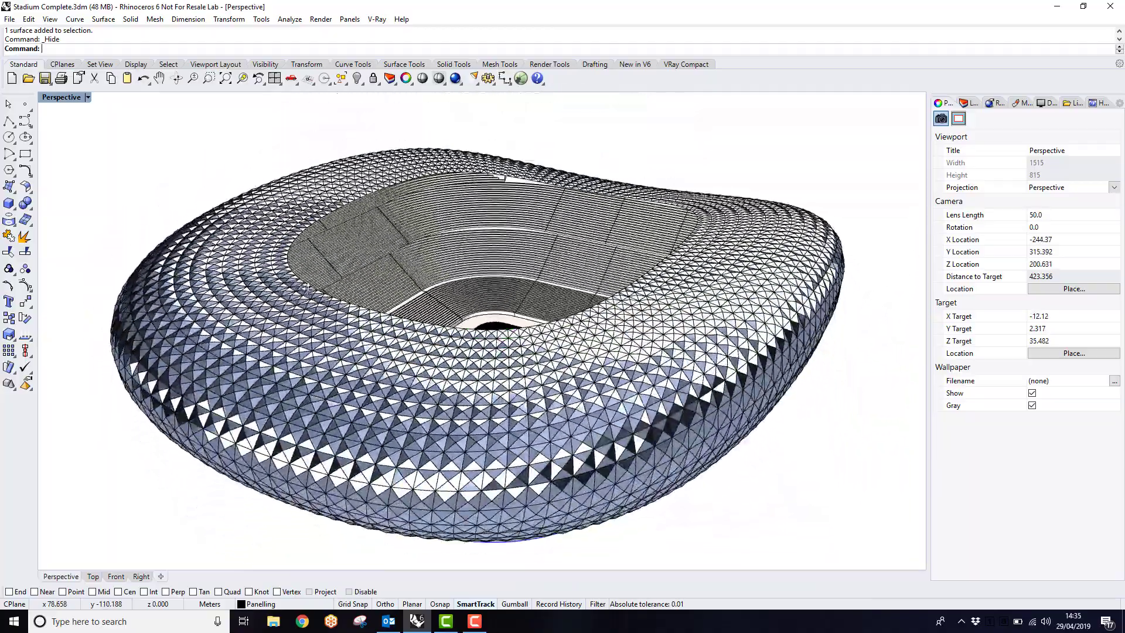
right_drag(305, 287, 304, 294)
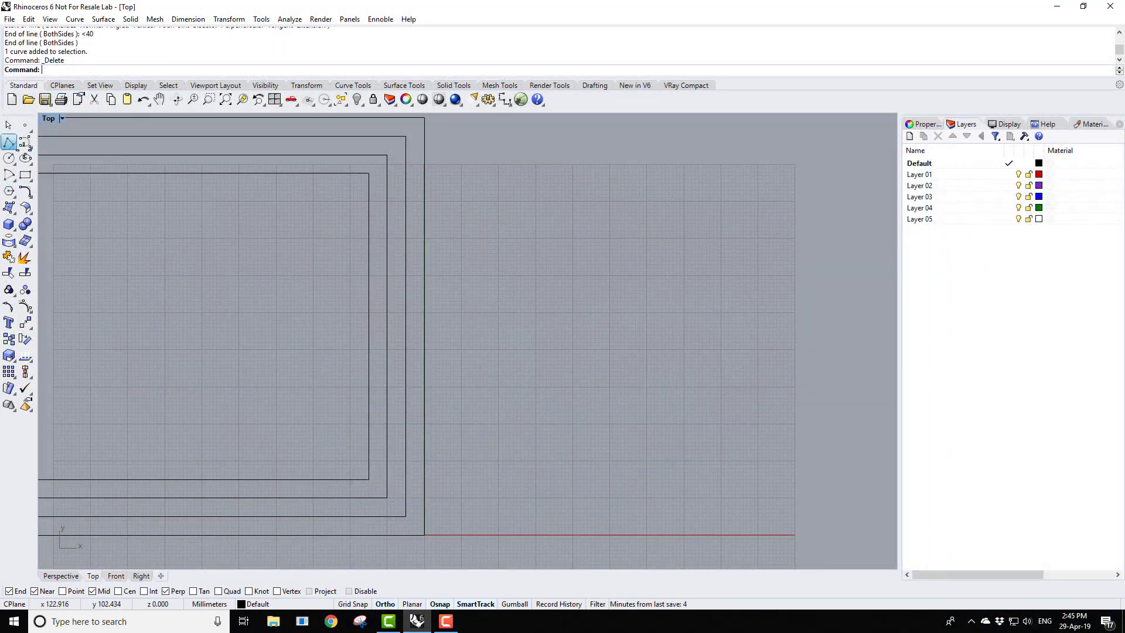
- Draw a line at 40 degrees from the outer rectangle's corner at the origin, ending level with the midpoint of the inner rectangle's side
click(9, 142)
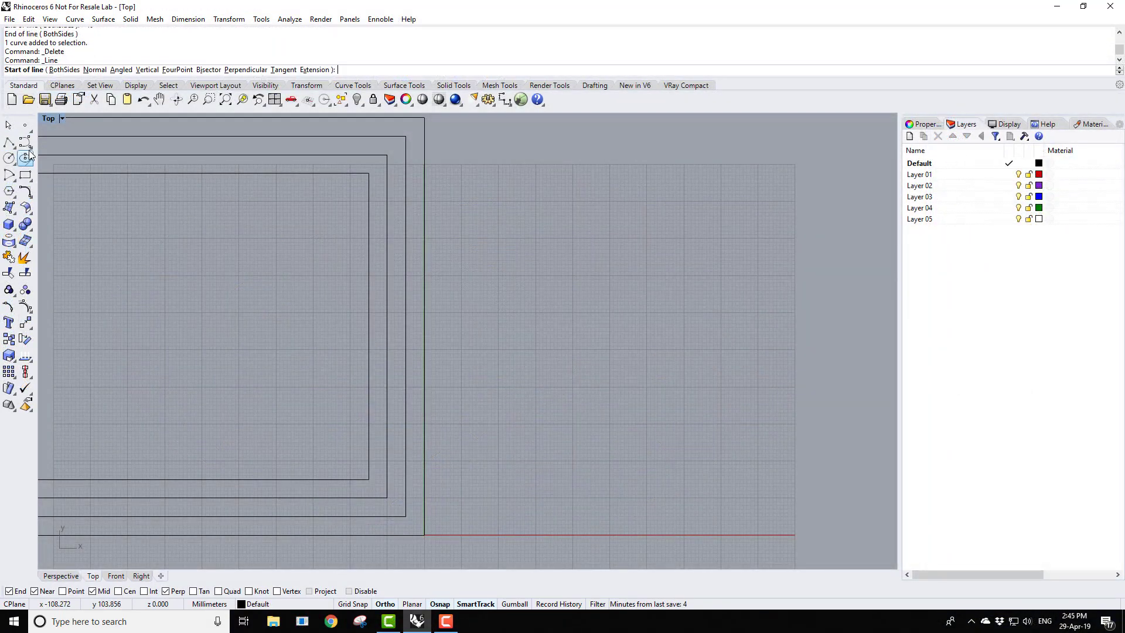
click(426, 534)
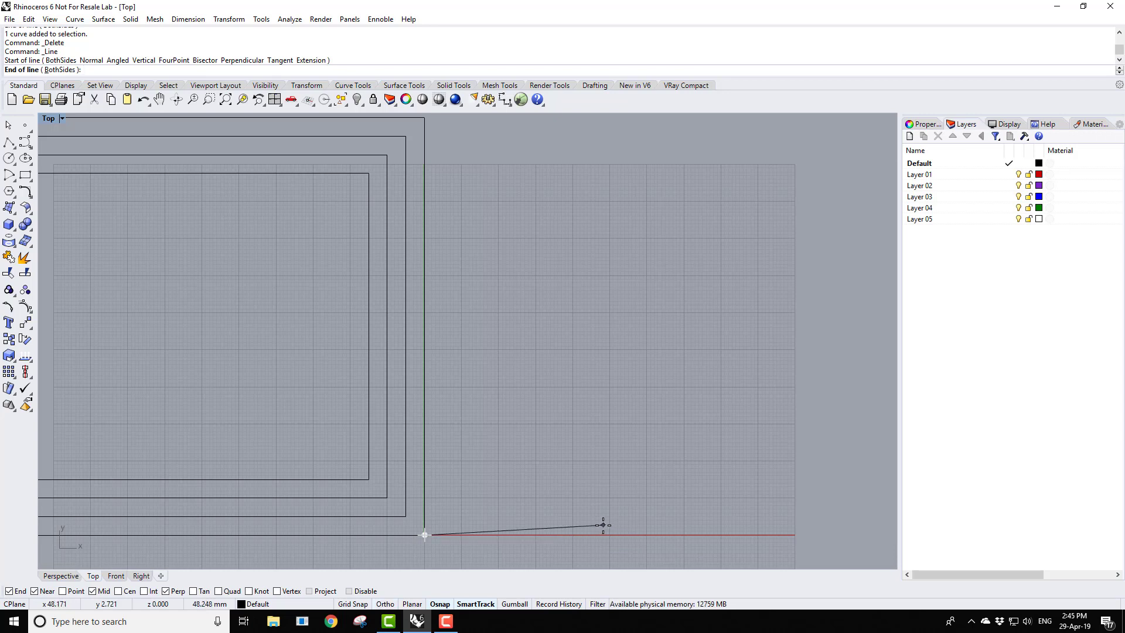
key(F8)
text(<40)
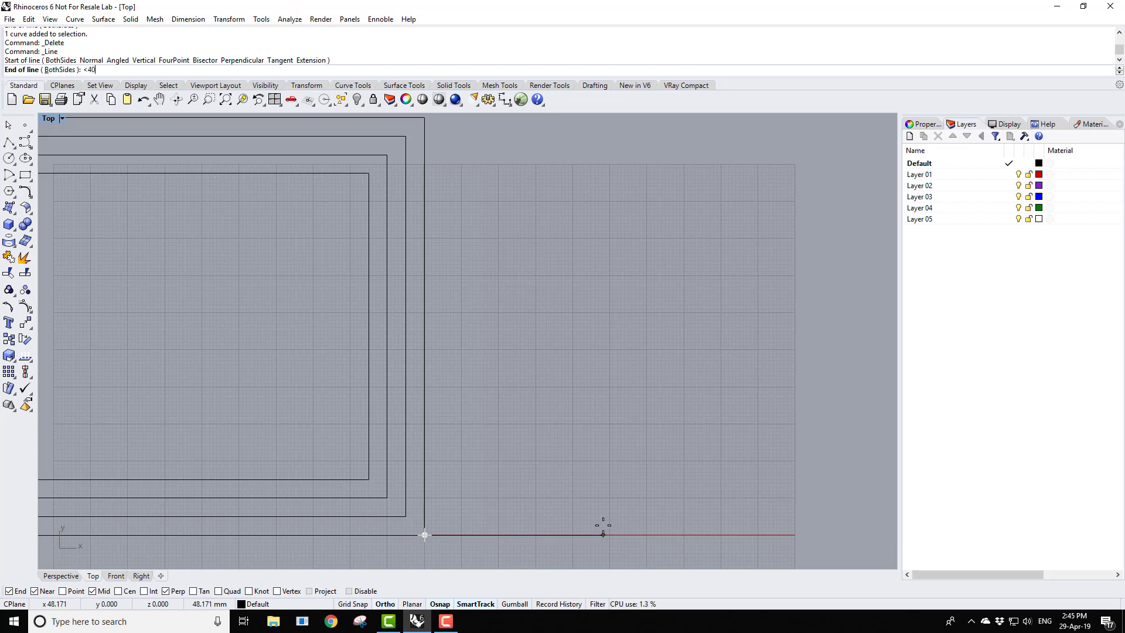
key(Return)
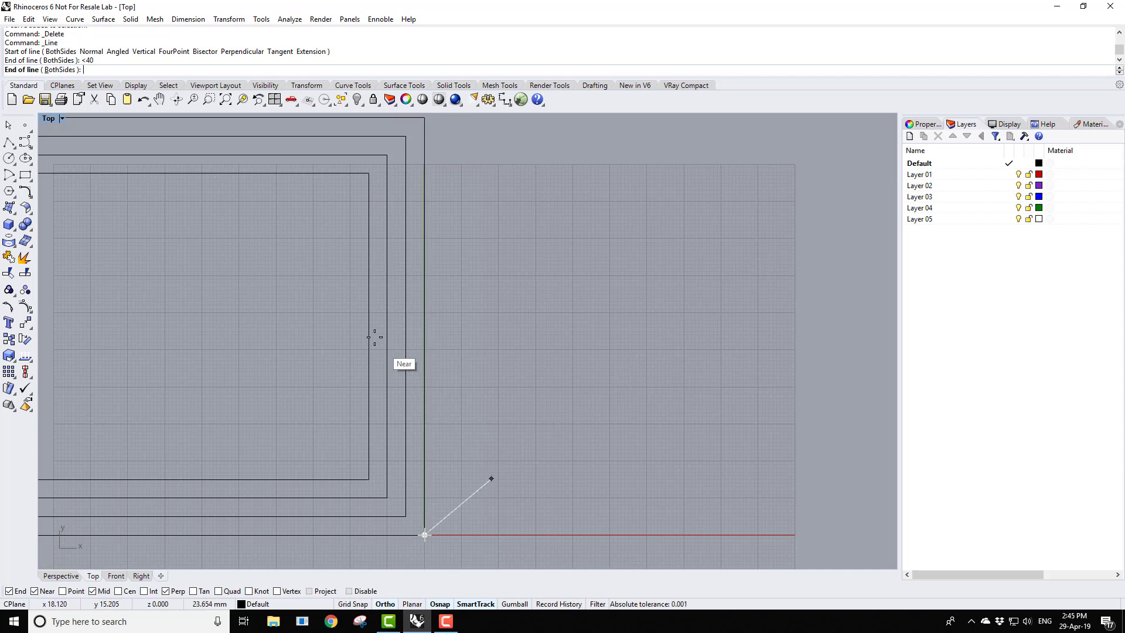
mouse_move(369, 326)
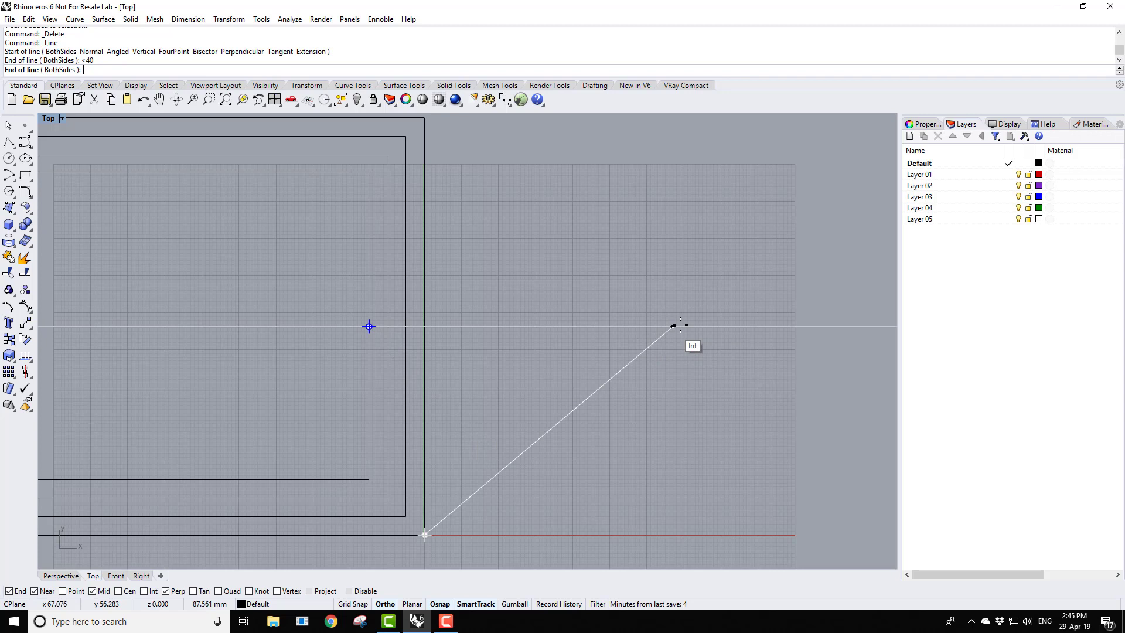
click(680, 327)
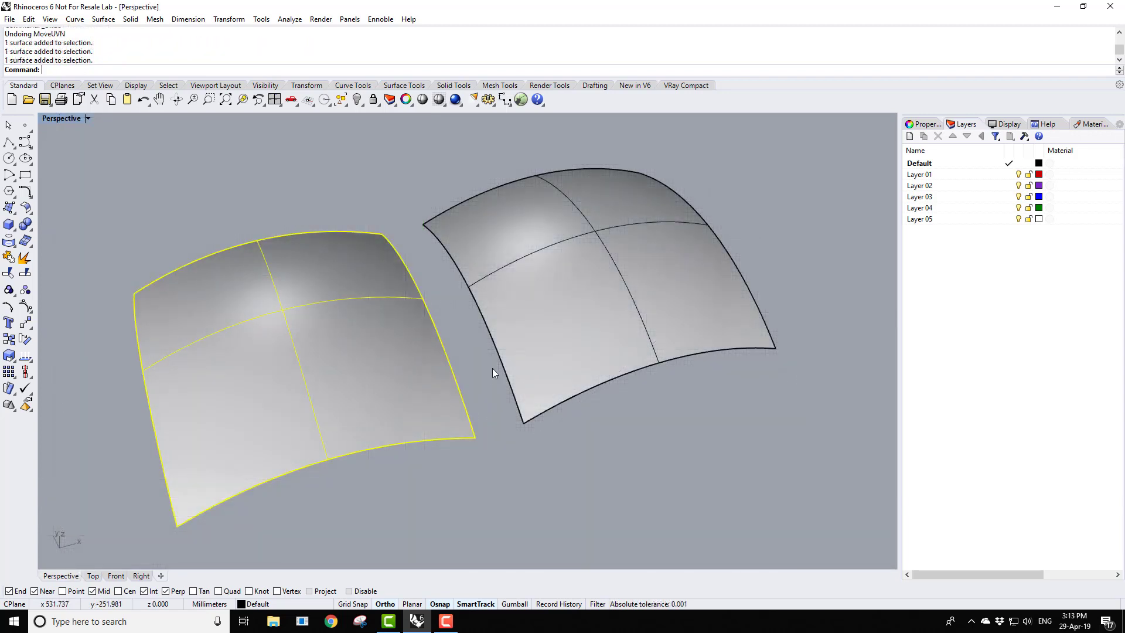
- Show both surfaces' control points and move two interior points on each along the surface normal with MoveUVN at scale 100
shift+click(575, 362)
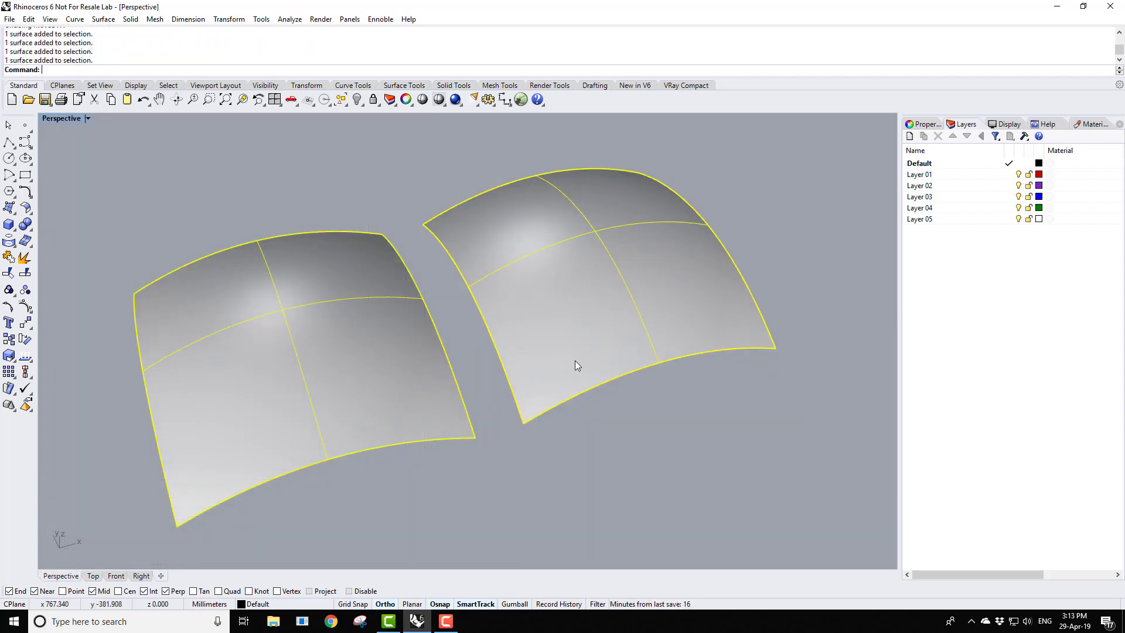
click(28, 304)
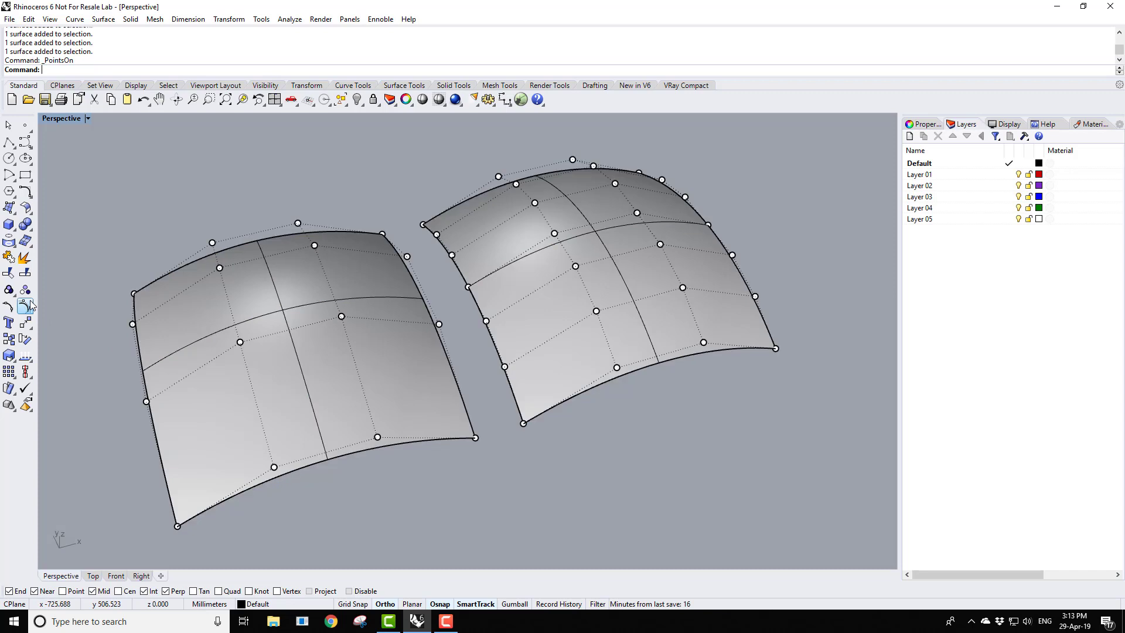
click(241, 342)
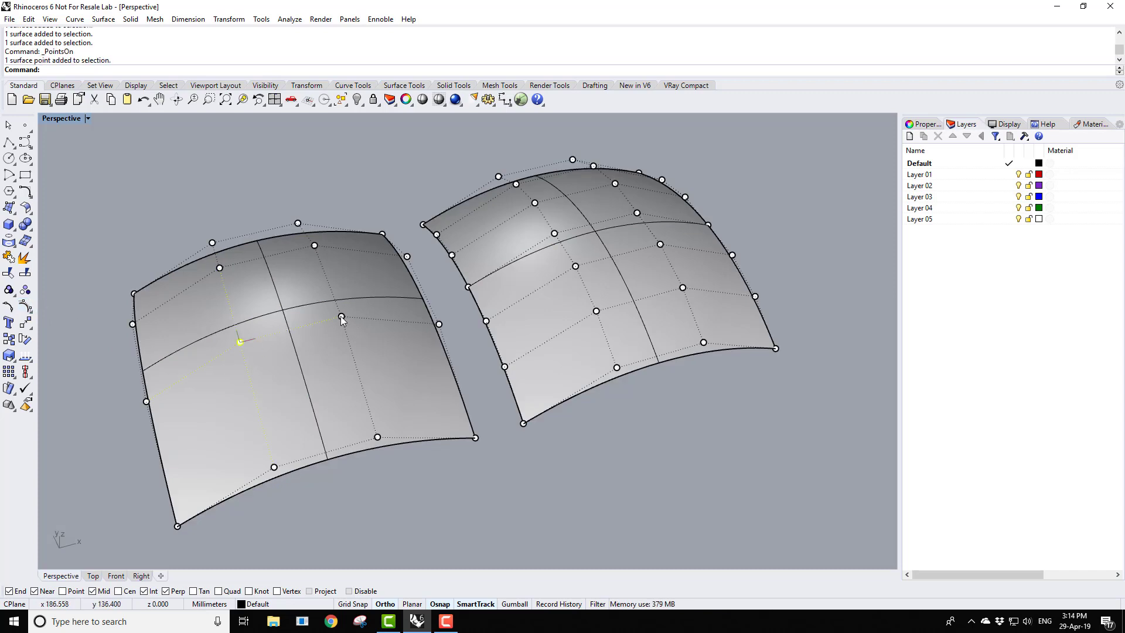
shift+click(342, 316)
shift+click(555, 234)
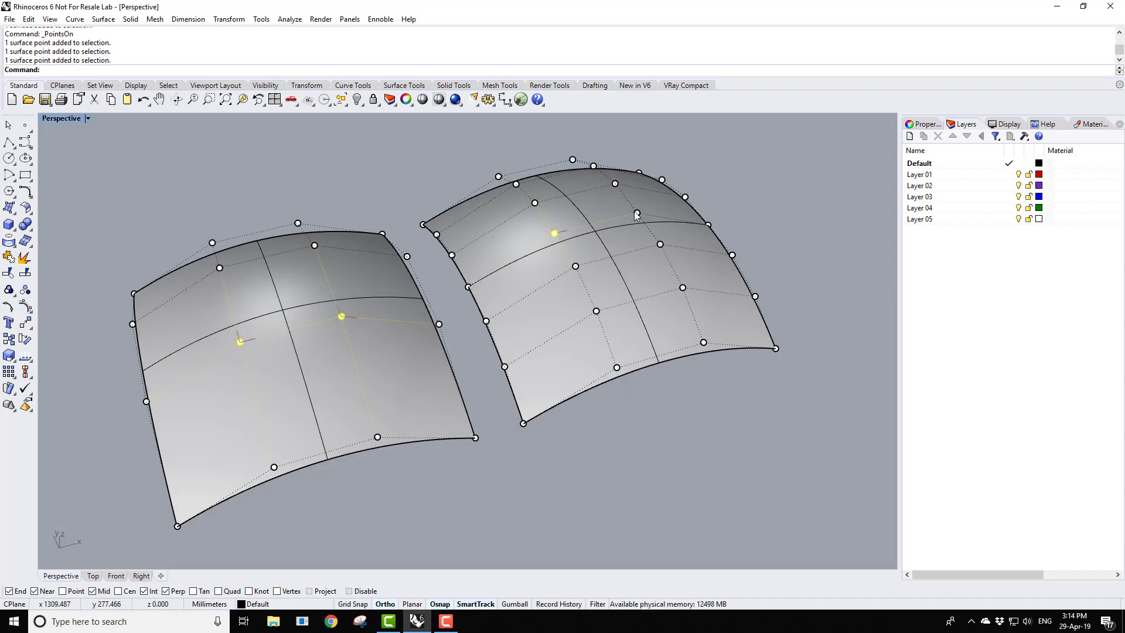
shift+click(637, 213)
click(229, 20)
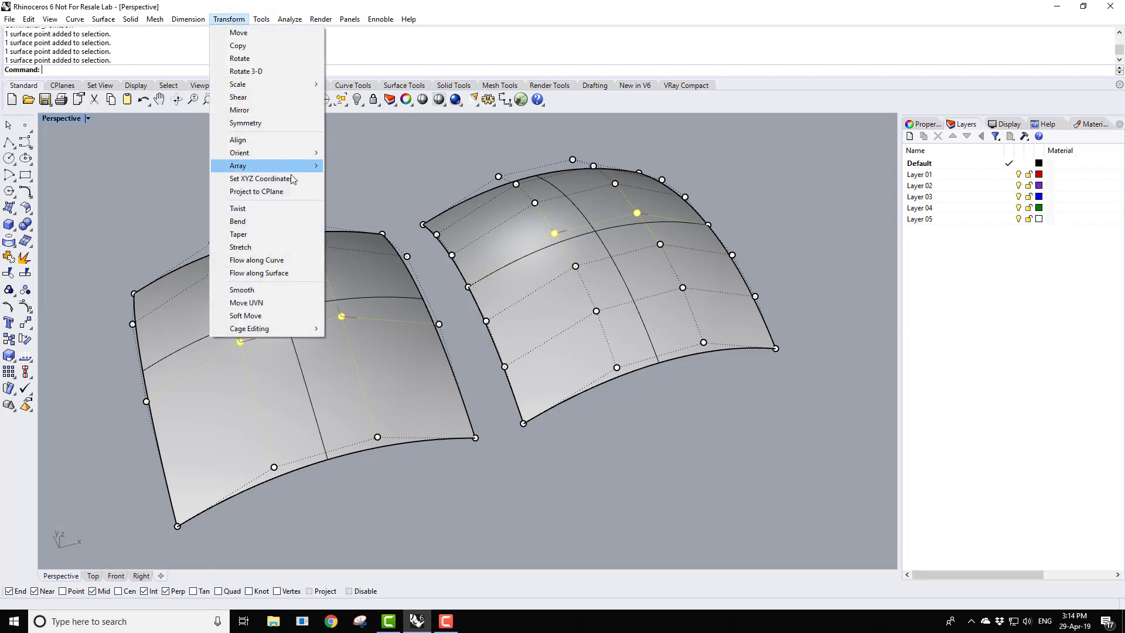
click(296, 304)
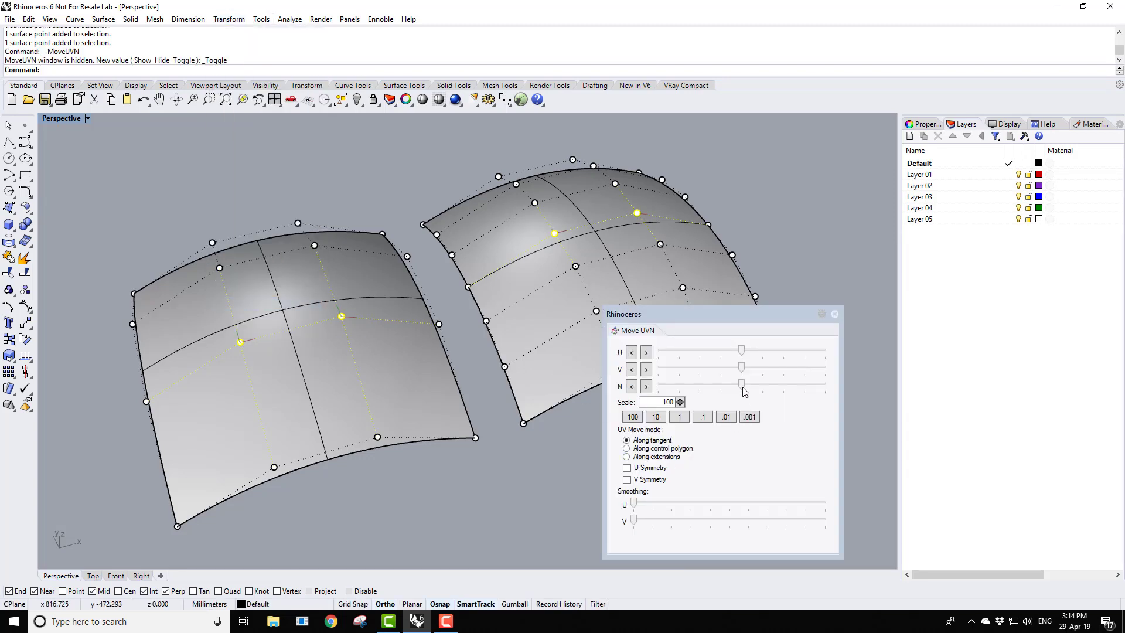
drag(743, 386, 846, 386)
right_drag(353, 403, 469, 325)
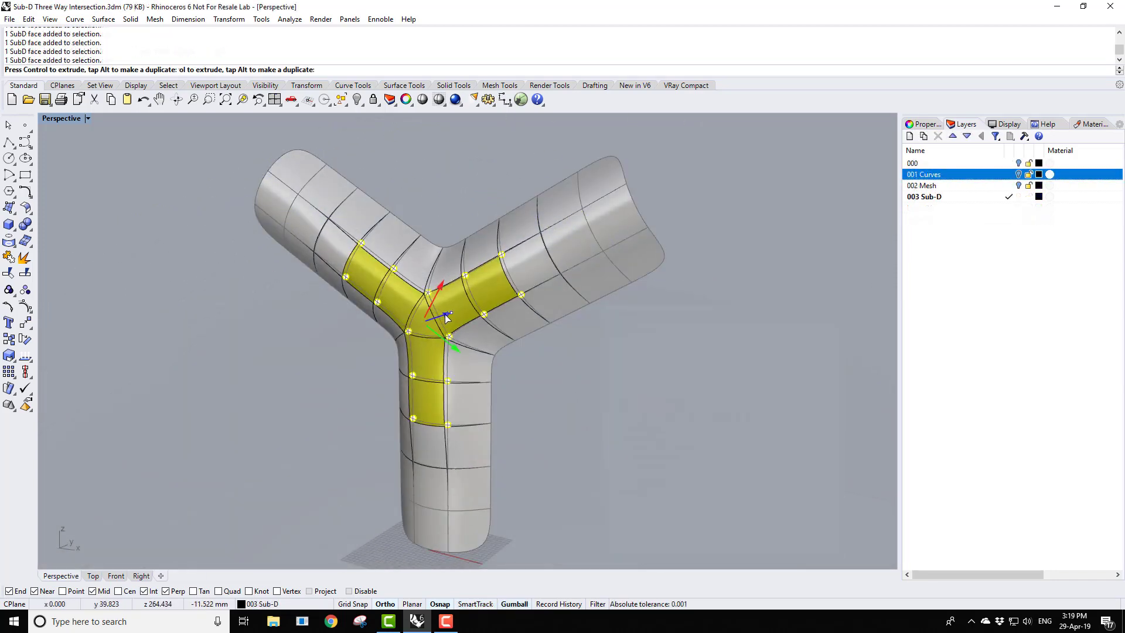
- Push the selected faces at the SubD's three-way junction inward along the gumball's blue axis
mouse_move(445, 314)
mouse_down()
mouse_move(429, 321)
mouse_move(440, 319)
mouse_up()
mouse_move(439, 320)
right_down()
mouse_move(422, 316)
mouse_move(435, 308)
right_up()
drag(447, 315, 438, 320)
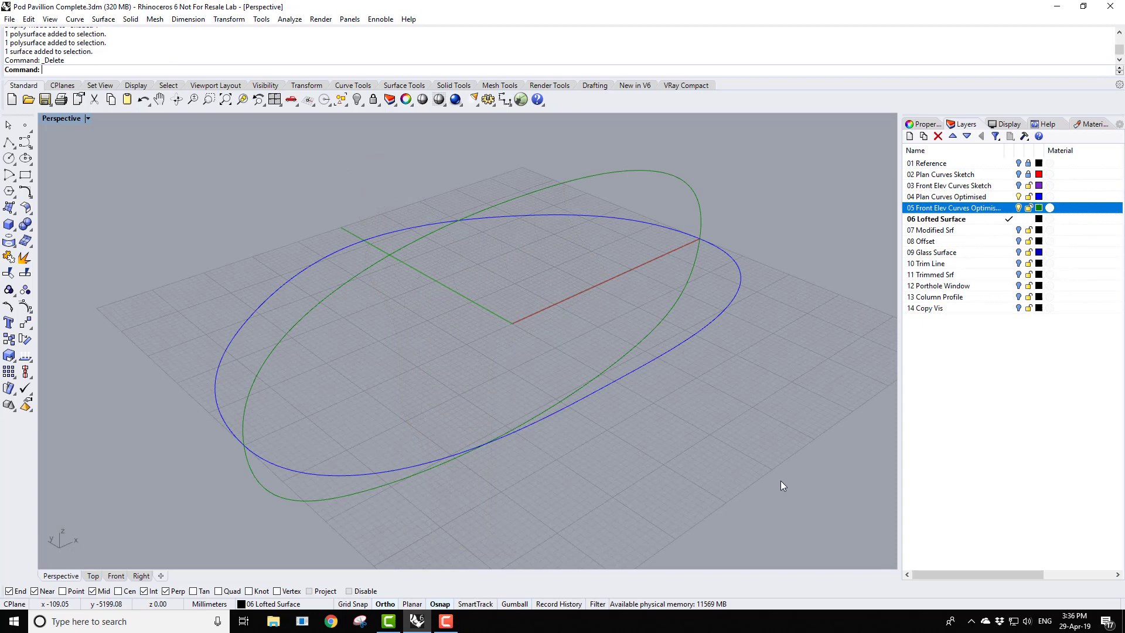
- Loft the four optimised half curves of the pod, alternating in order between the green elevation and blue plan outlines
click(103, 19)
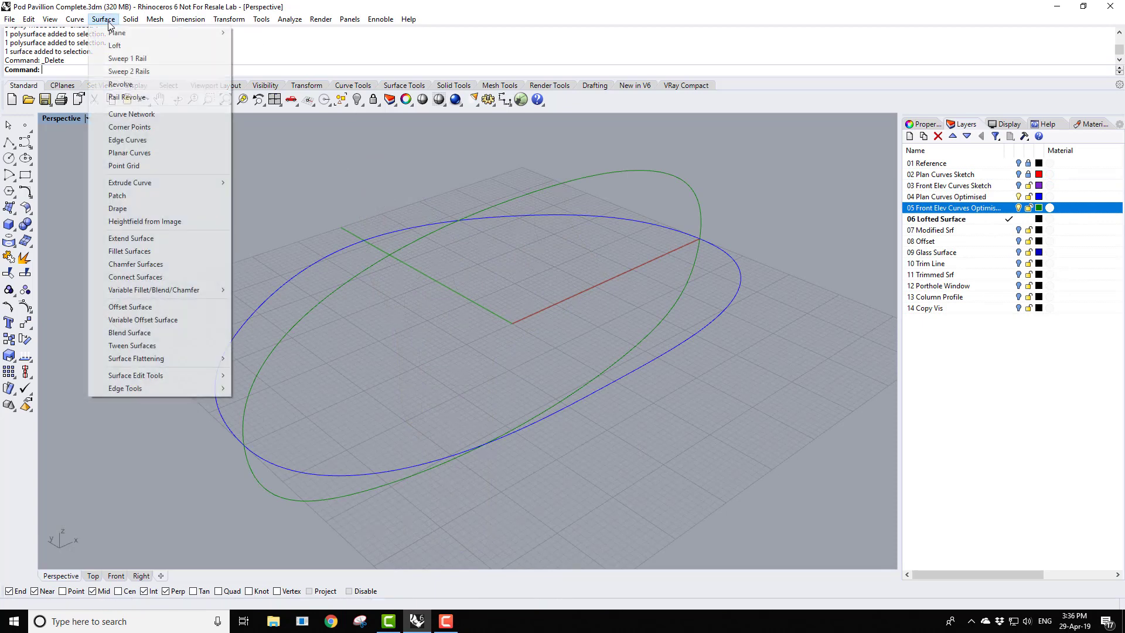
click(114, 46)
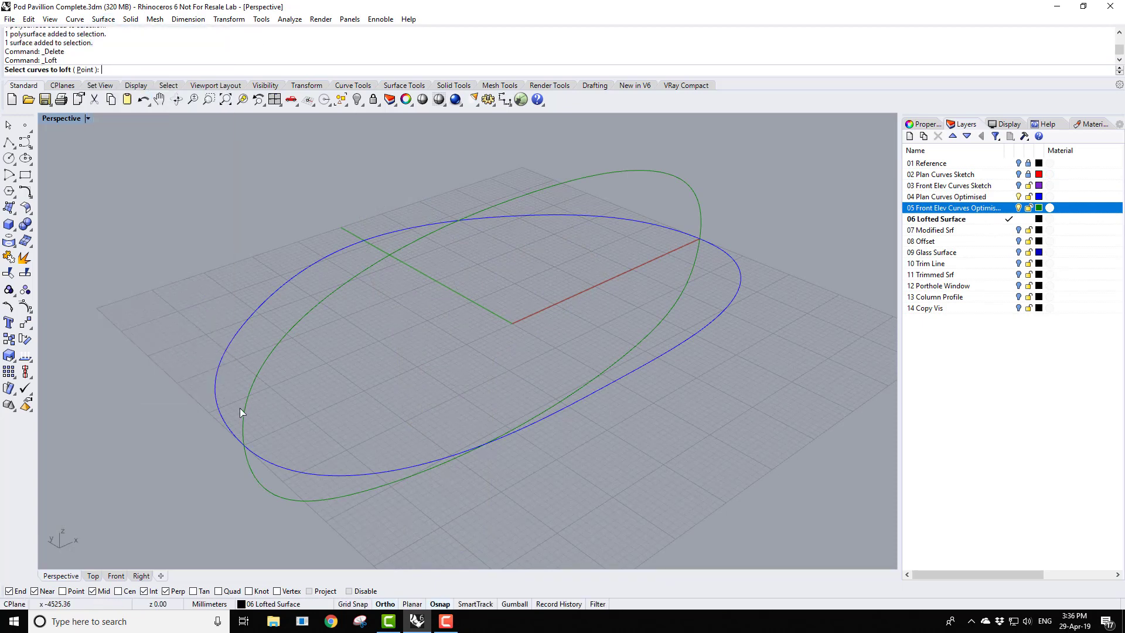
click(248, 469)
click(253, 454)
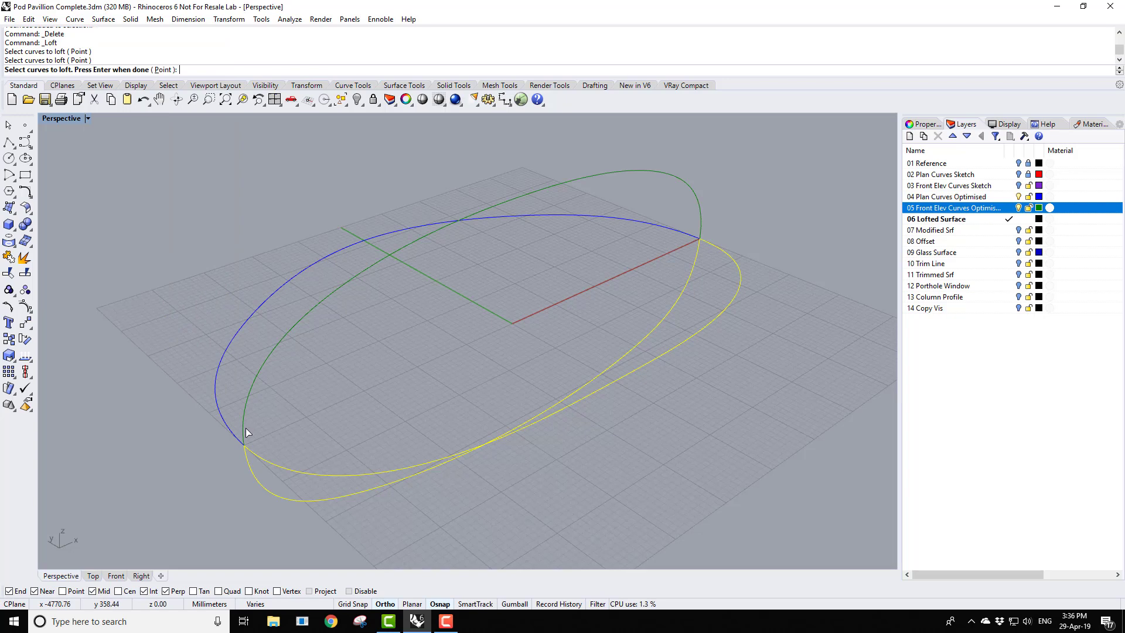
click(244, 430)
click(235, 437)
key(Return)
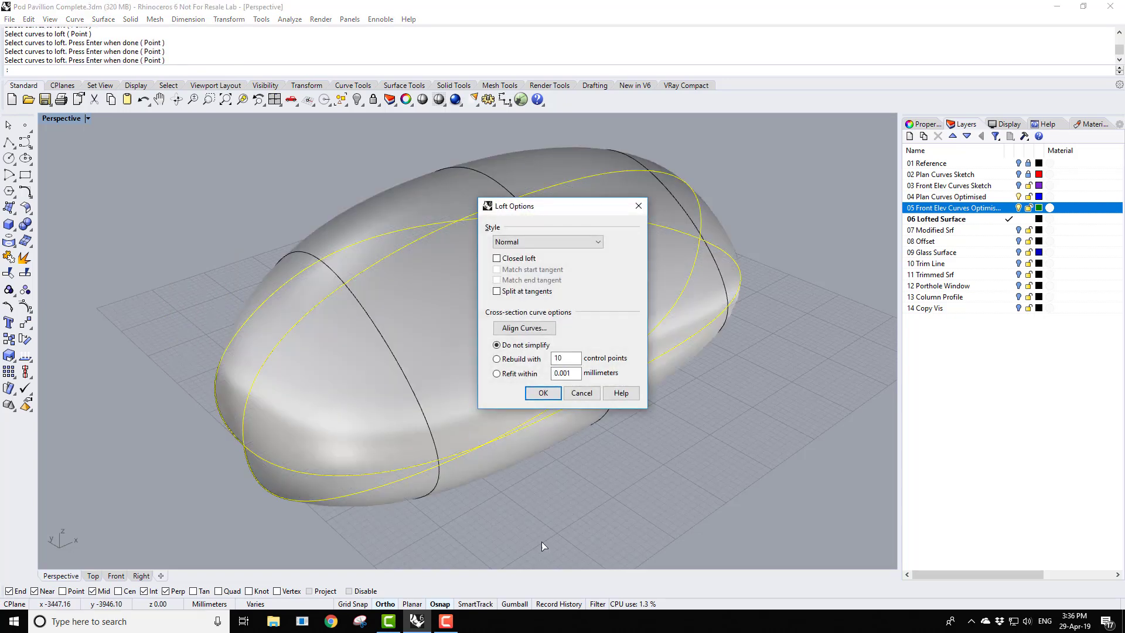
- Make the pod's loft closed, keeping the Normal style and the unsimplified cross-sections, and create the surface
right_drag(541, 541, 578, 473)
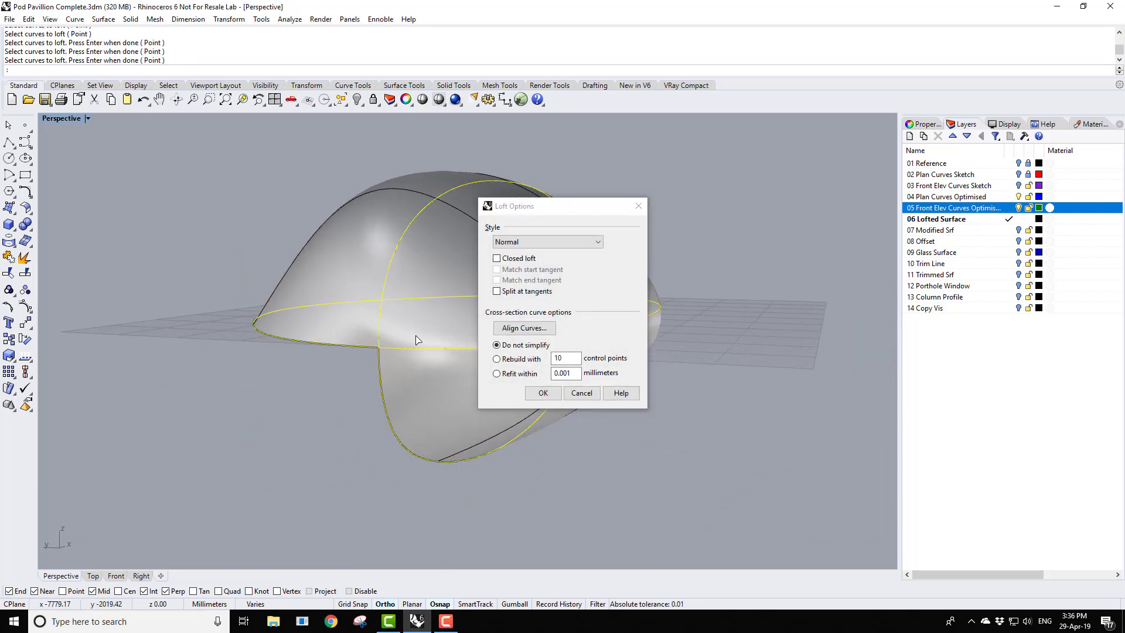
scroll(386, 297, up, 2)
click(496, 258)
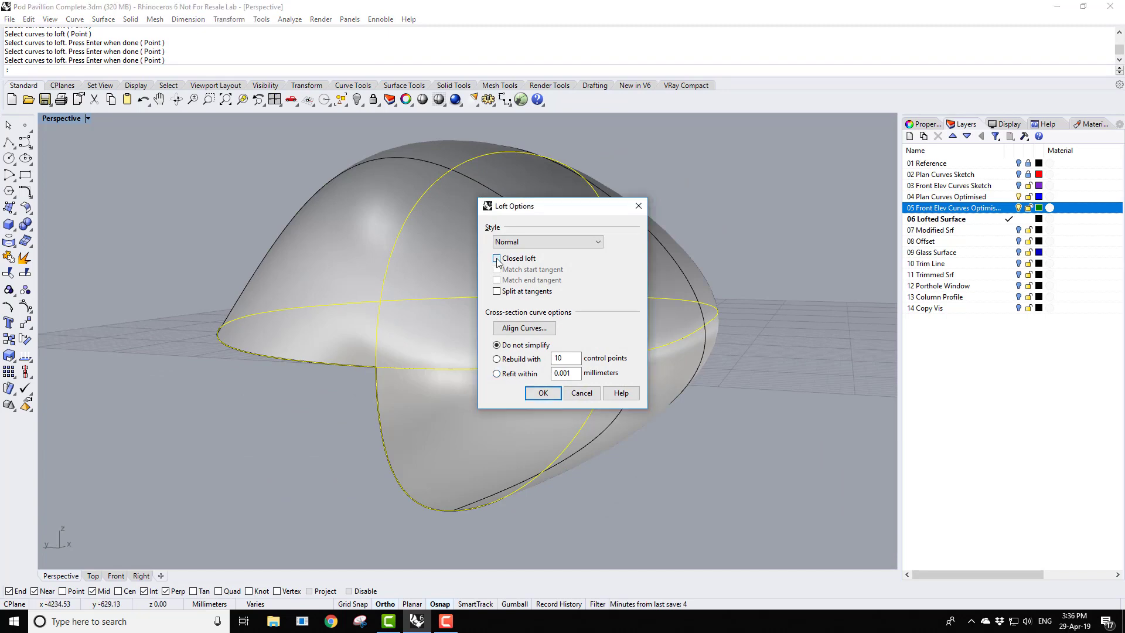
click(542, 393)
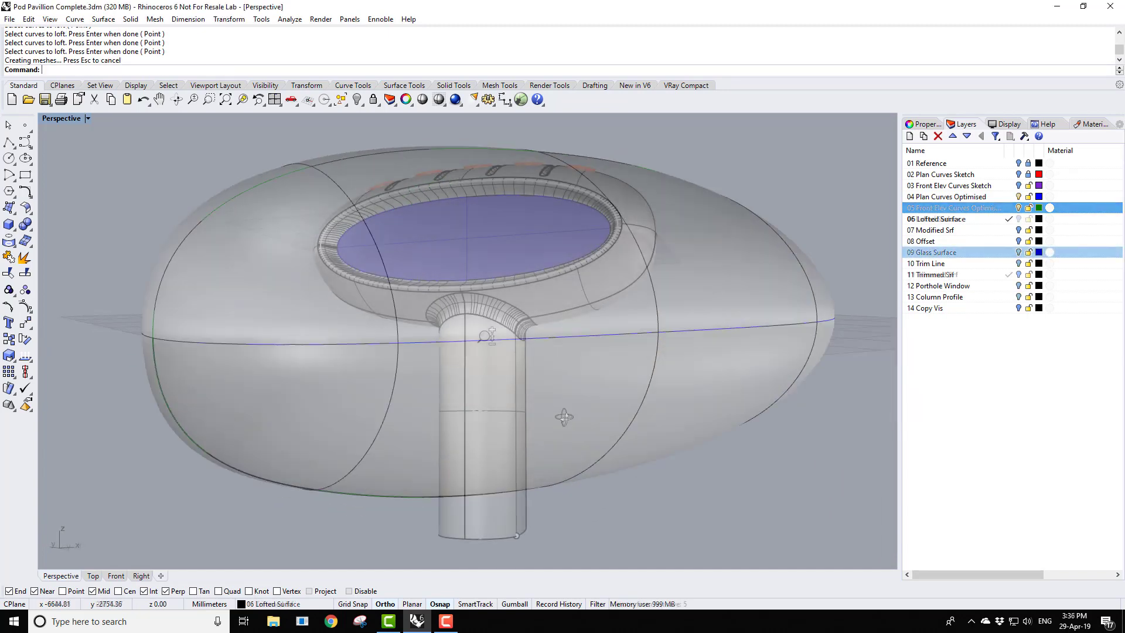
ctrl+right_drag(487, 336, 484, 212)
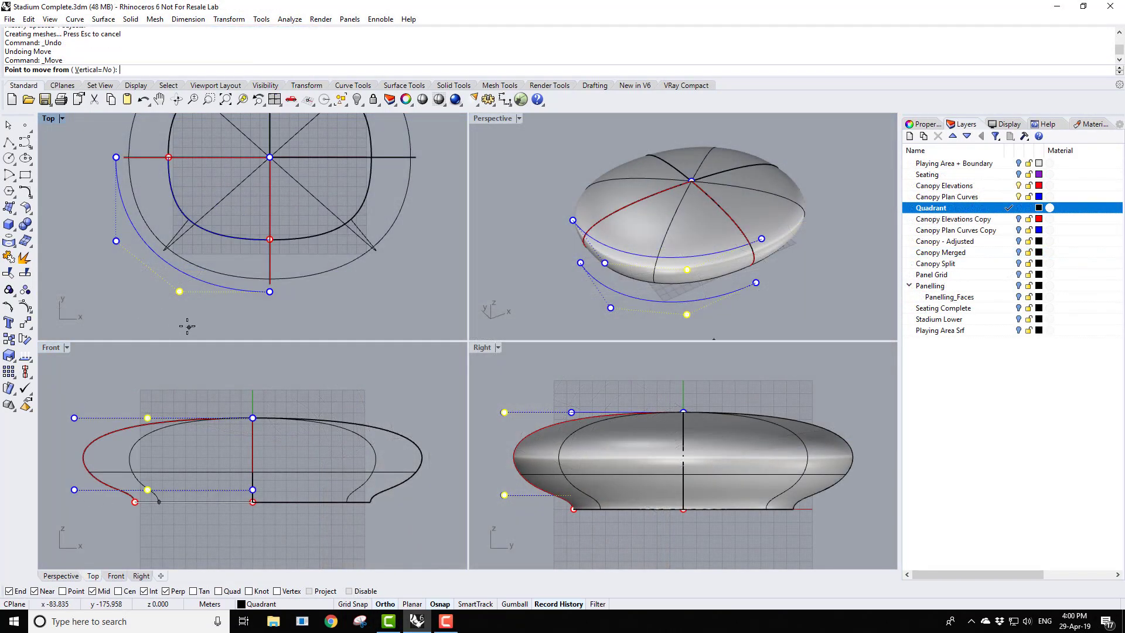
- Move the selected canopy plan curve control points outward in the Top view, and move the lower plan curve upward in the Front view
click(186, 320)
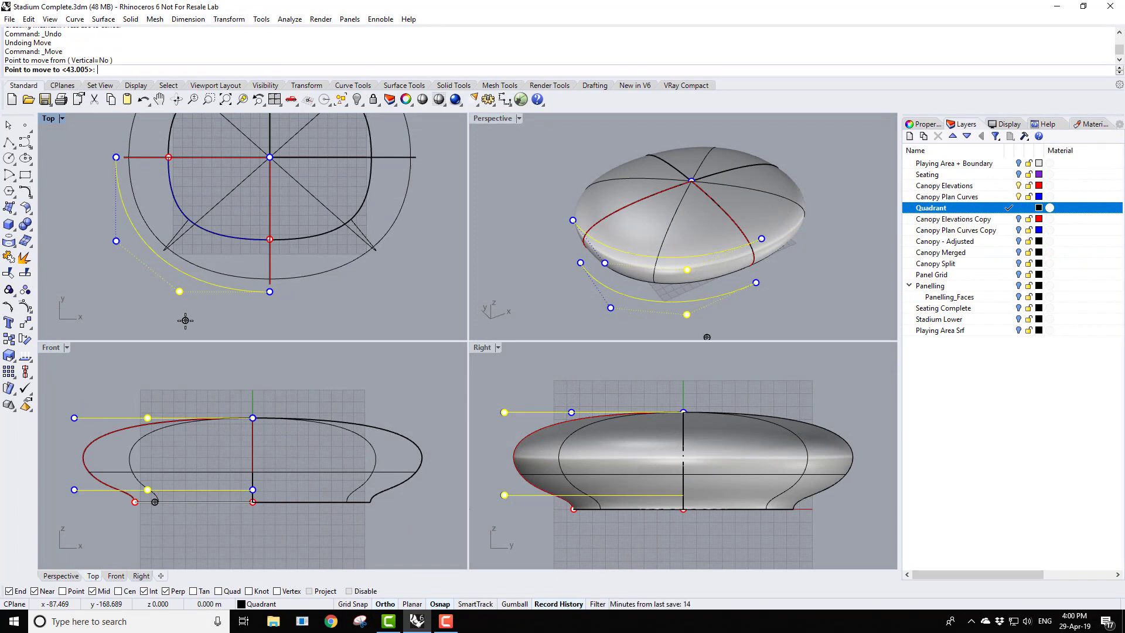
click(152, 320)
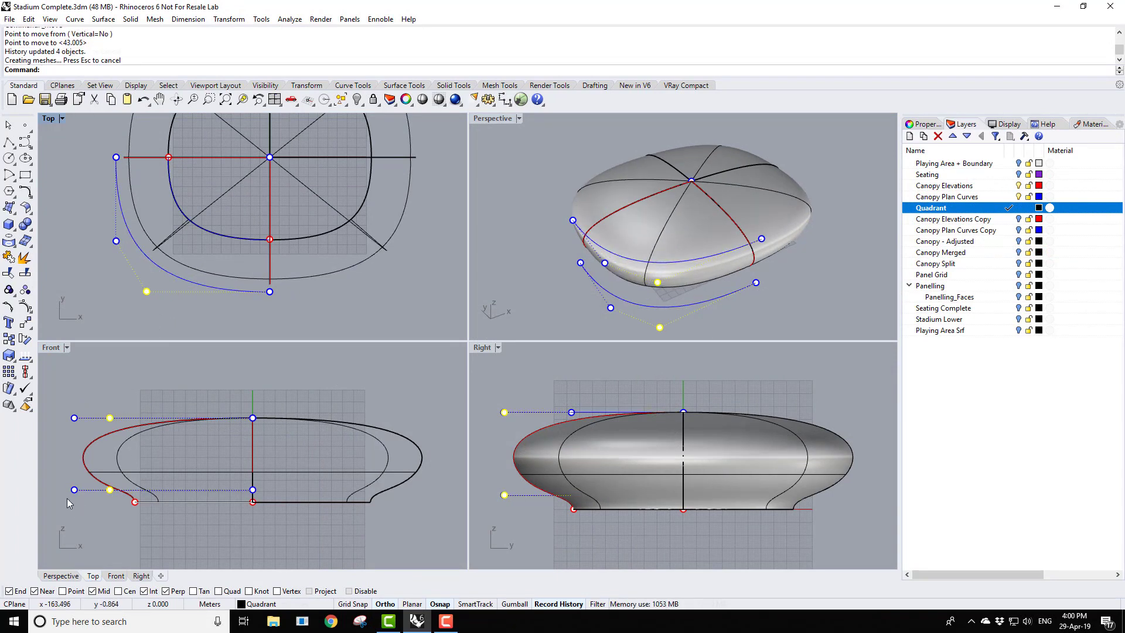
click(176, 490)
click(228, 19)
click(239, 33)
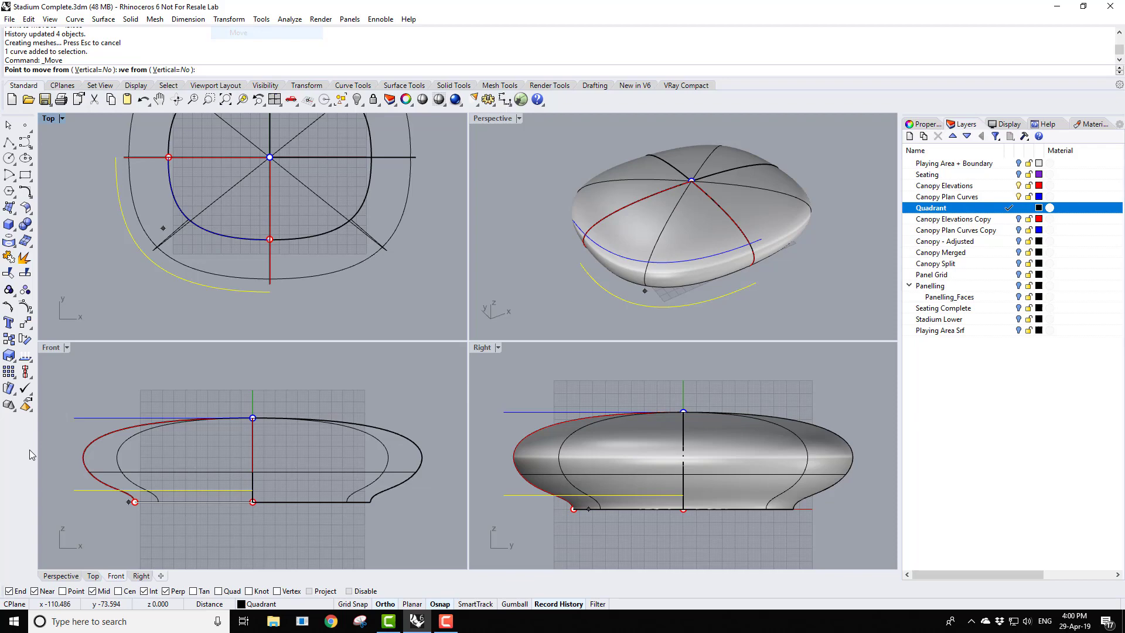
click(55, 453)
click(54, 440)
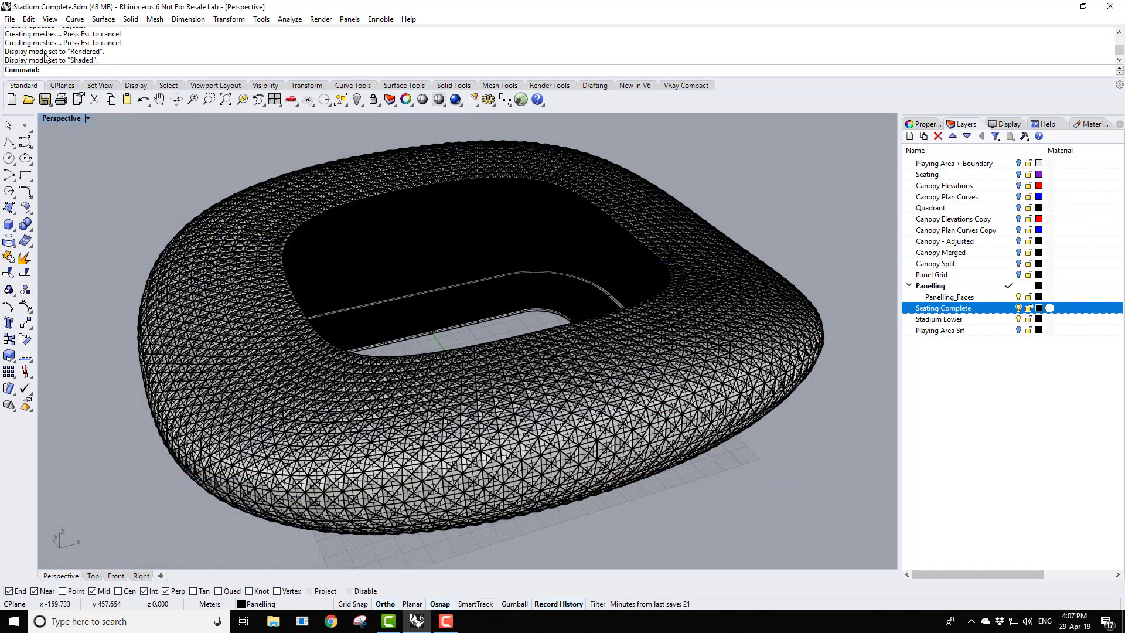
- Switch the Perspective view of the panelled stadium to the Rendered display mode
click(88, 119)
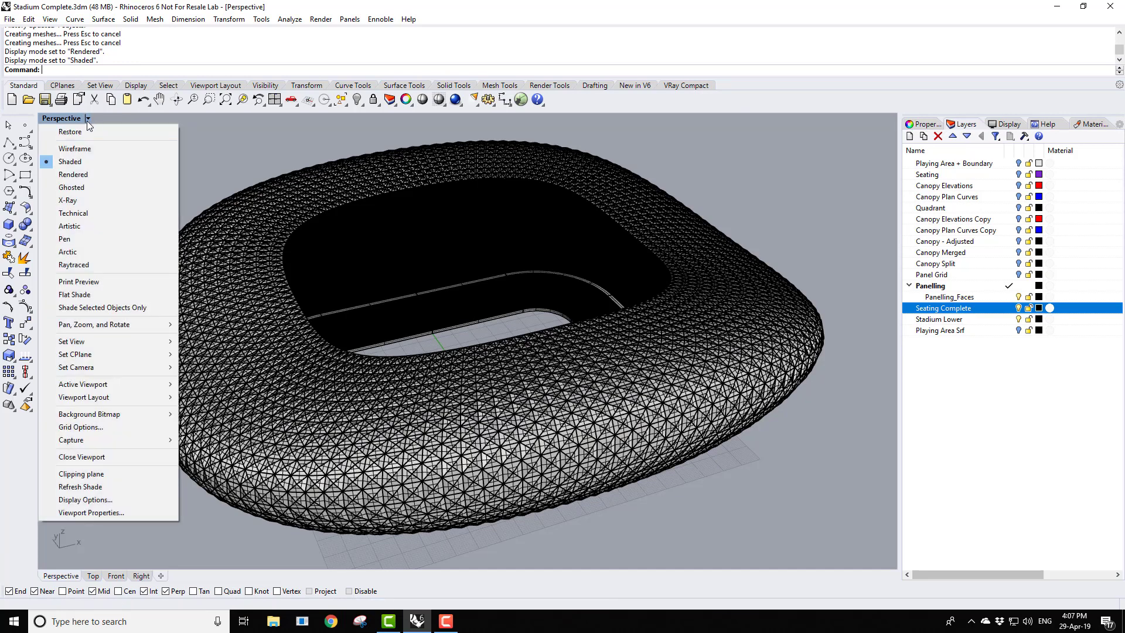
click(82, 175)
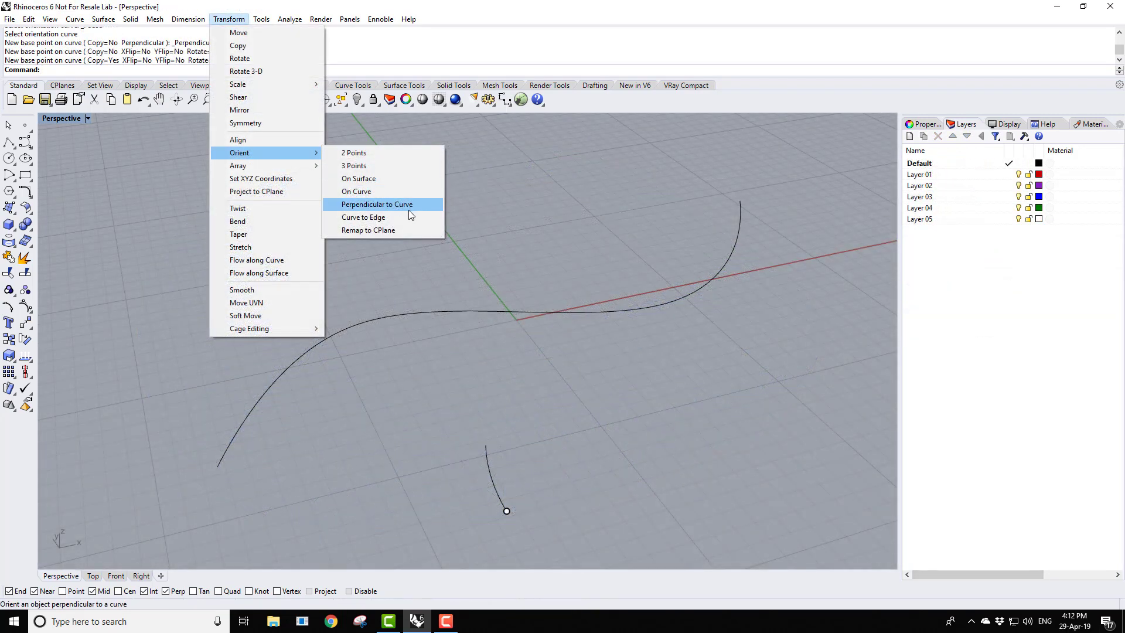
- Orient the short arc perpendicular to the long S-shaped curve, using the arc's lower endpoint as the base point
click(409, 209)
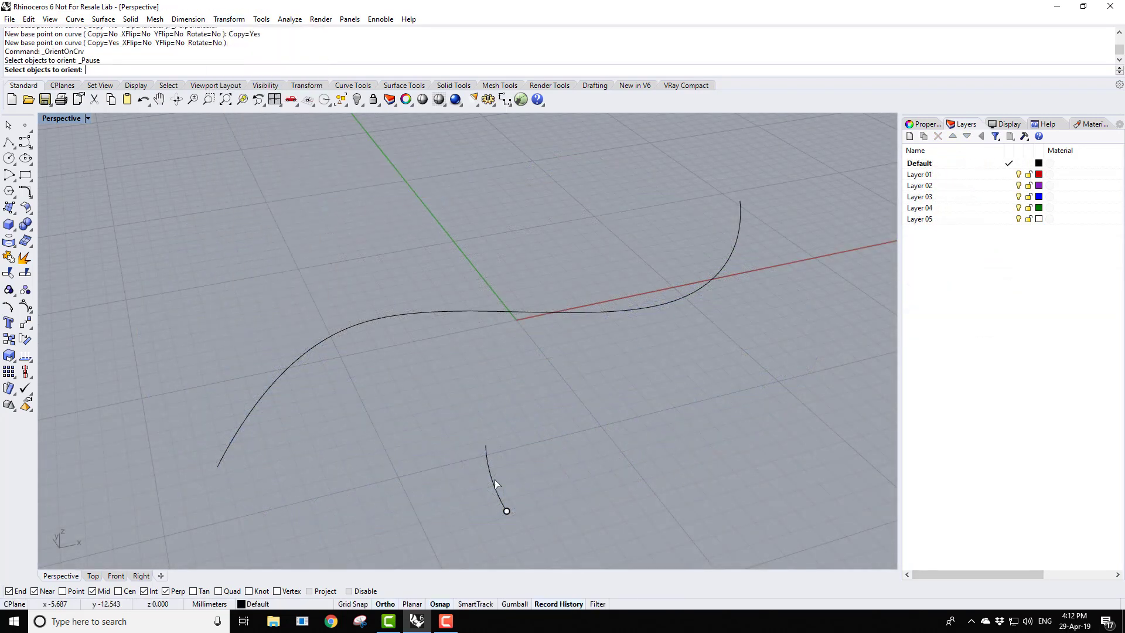
click(495, 478)
key(Return)
click(507, 510)
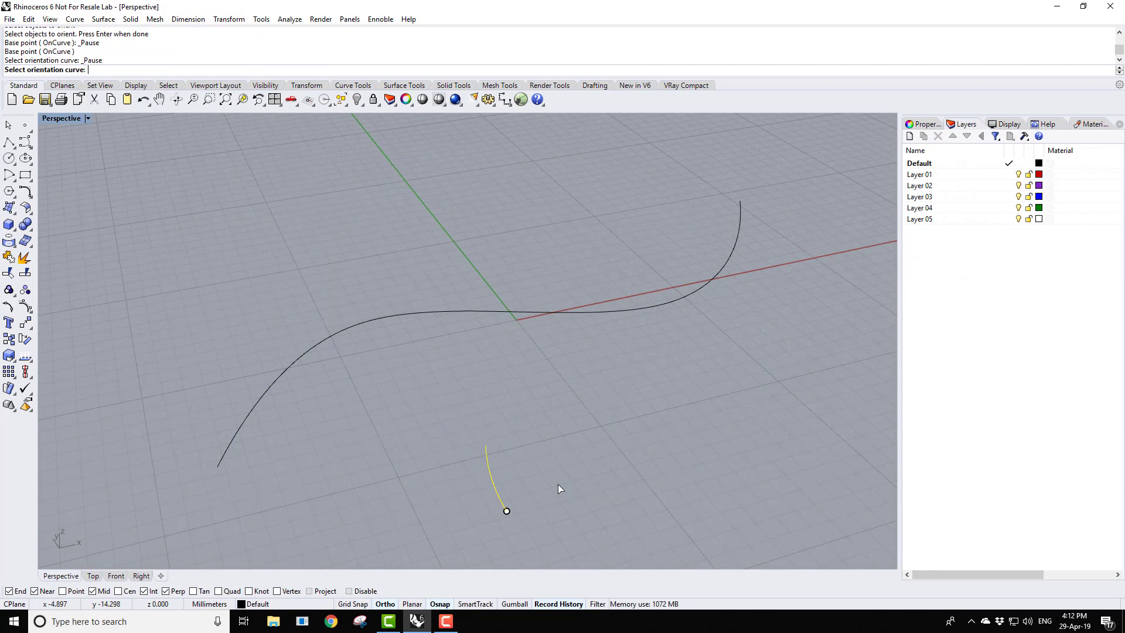
click(316, 351)
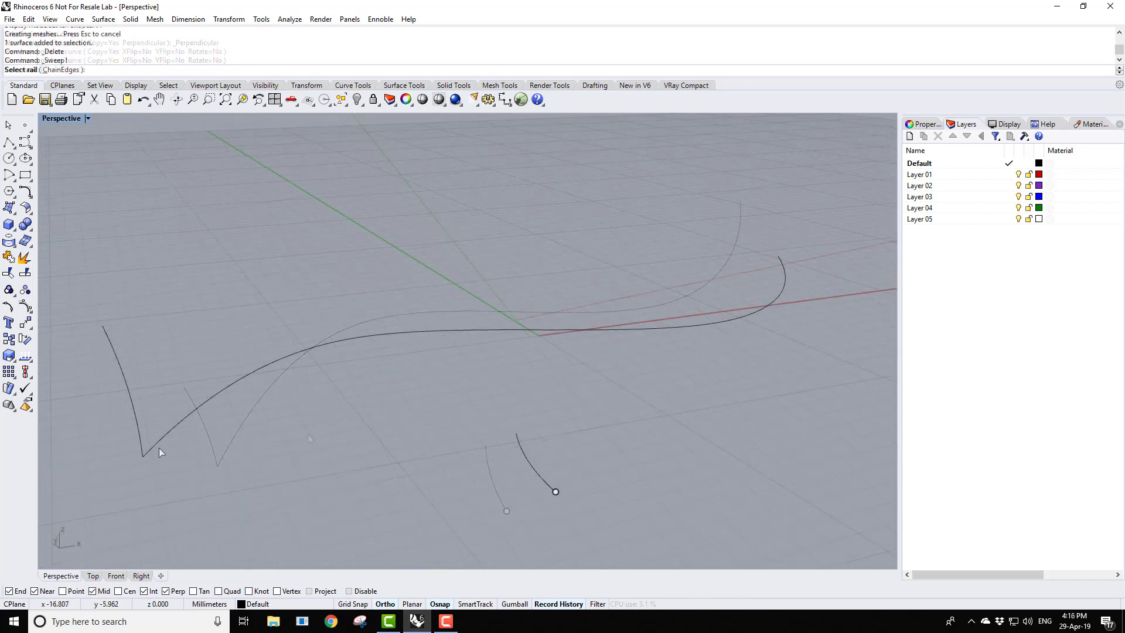
- Sweep the oriented arc at the S-shaped curve's near end along that curve as a one-rail sweep
click(146, 448)
click(142, 443)
key(Return)
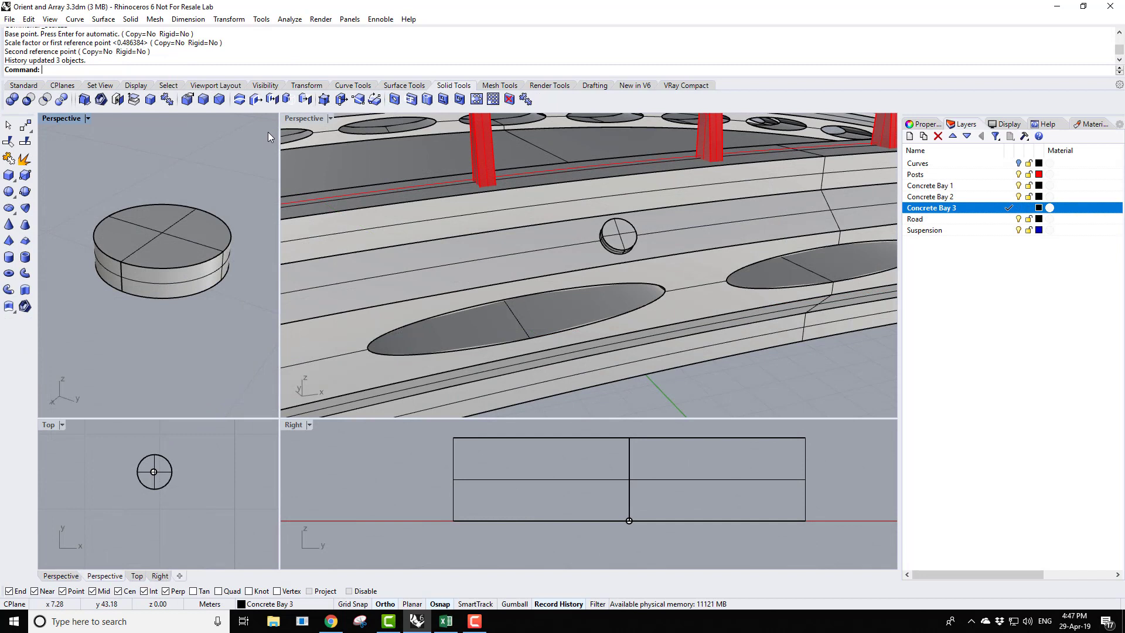
- Move the cylinder's top face up about 0.12 m along its normal so the history-linked copies on the bridge follow
click(258, 103)
click(189, 227)
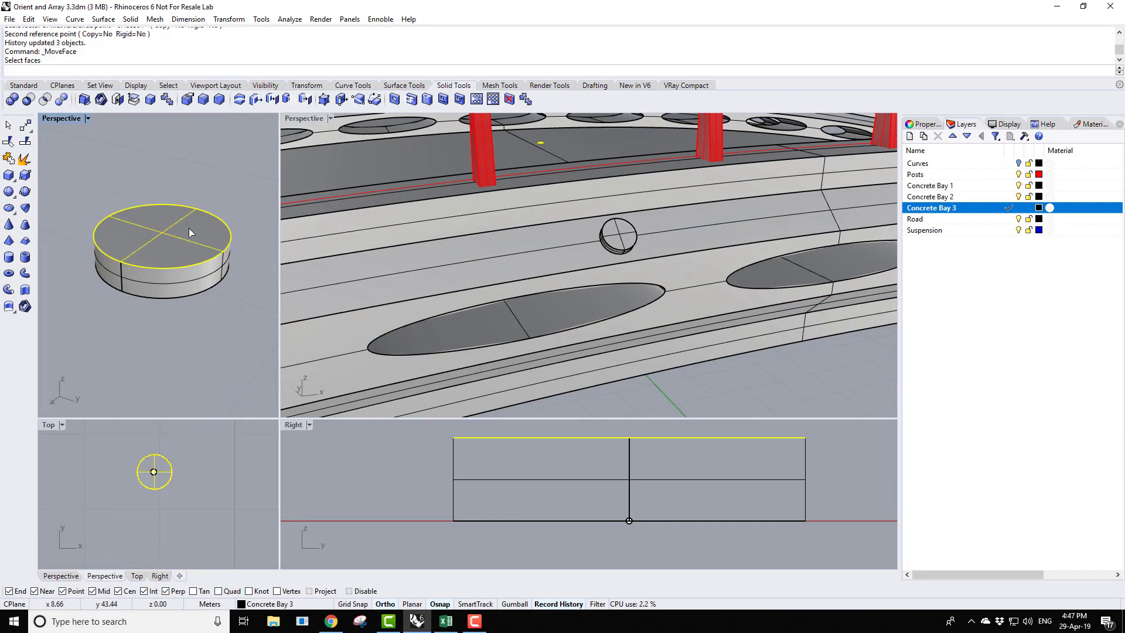
key(Return)
click(237, 197)
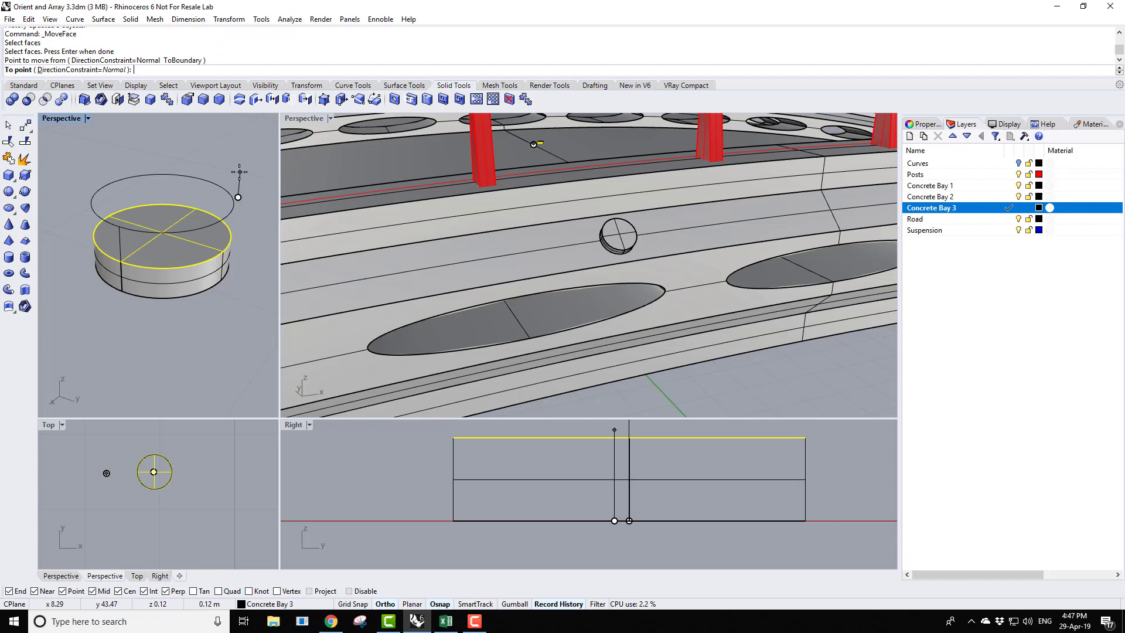
click(238, 171)
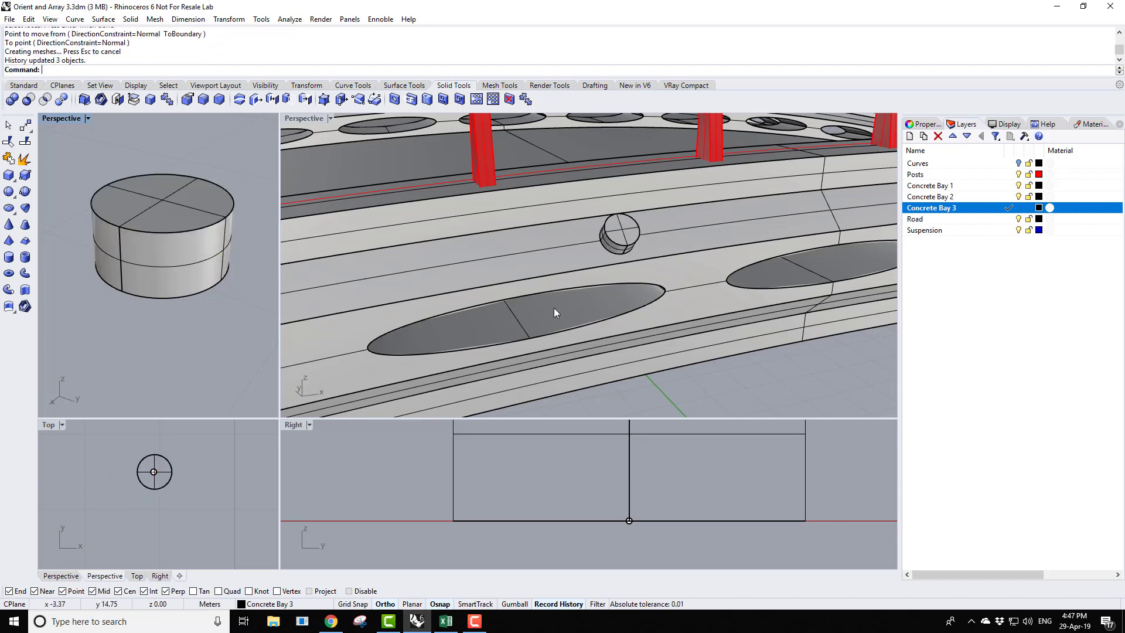
scroll(585, 269, down, 3)
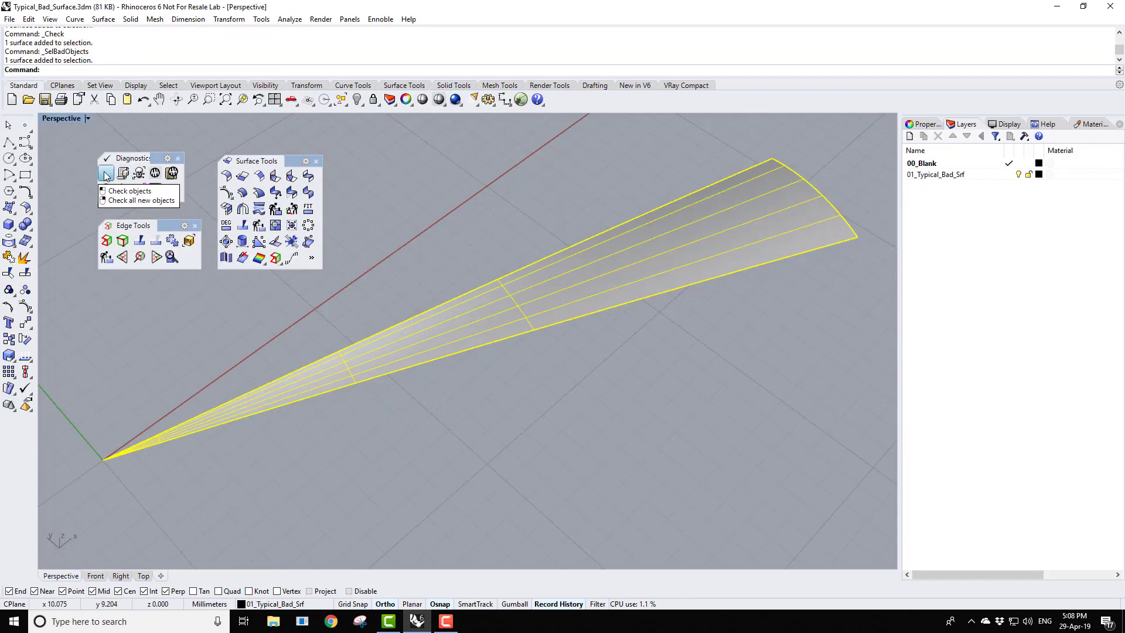
- Check the selected tapered surface for errors, and untrim its long upper edge while keeping the trim objects
click(105, 173)
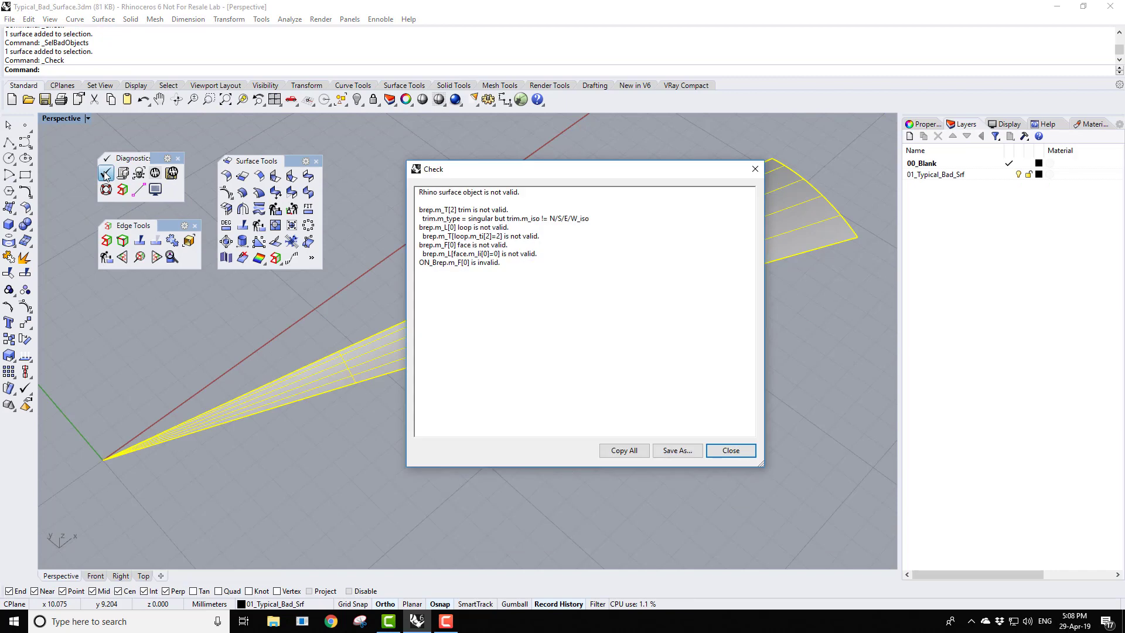
click(721, 456)
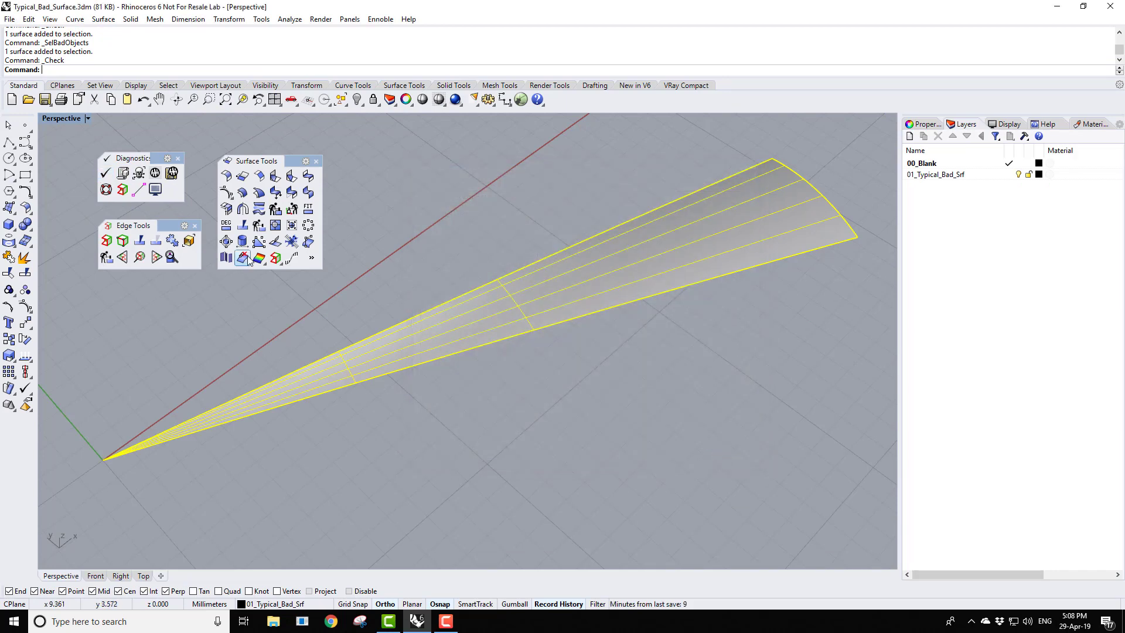
click(276, 226)
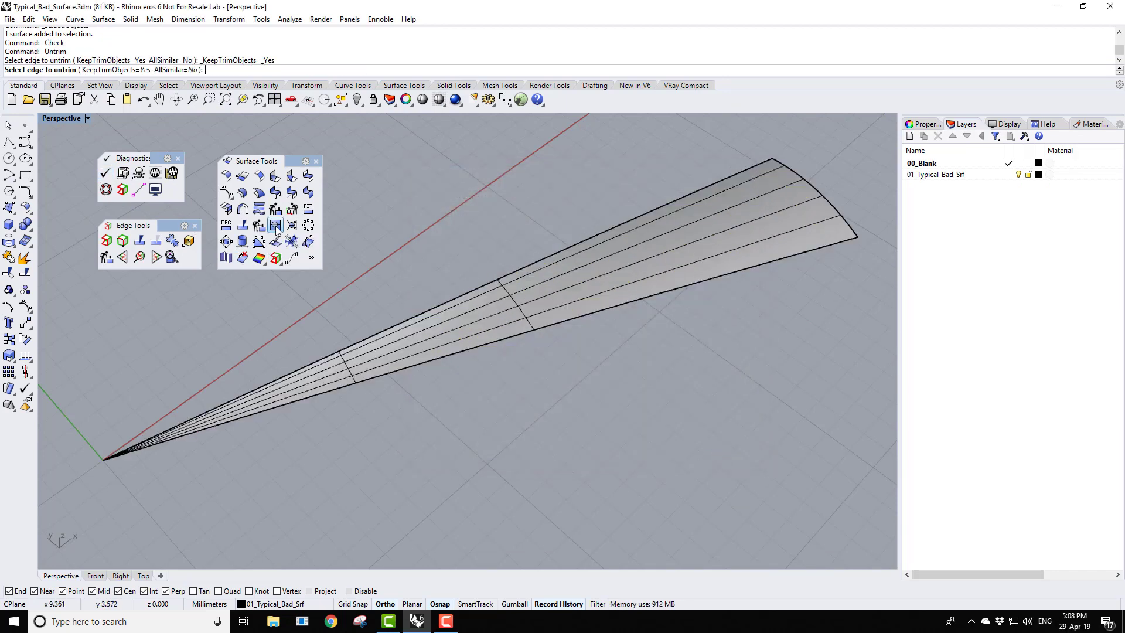
click(415, 317)
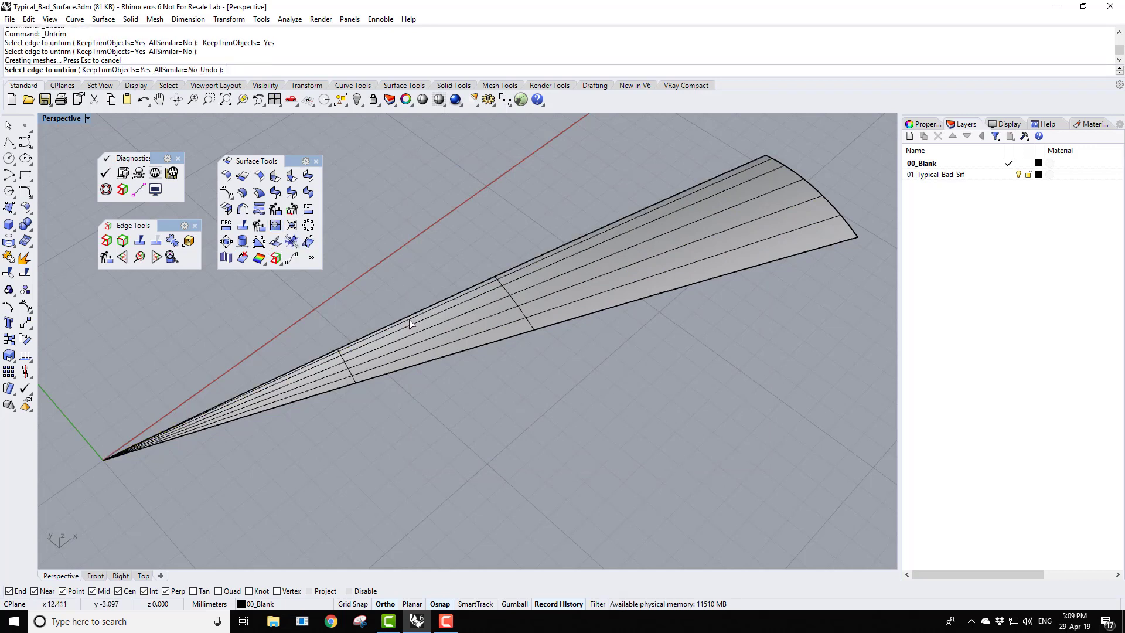
click(410, 320)
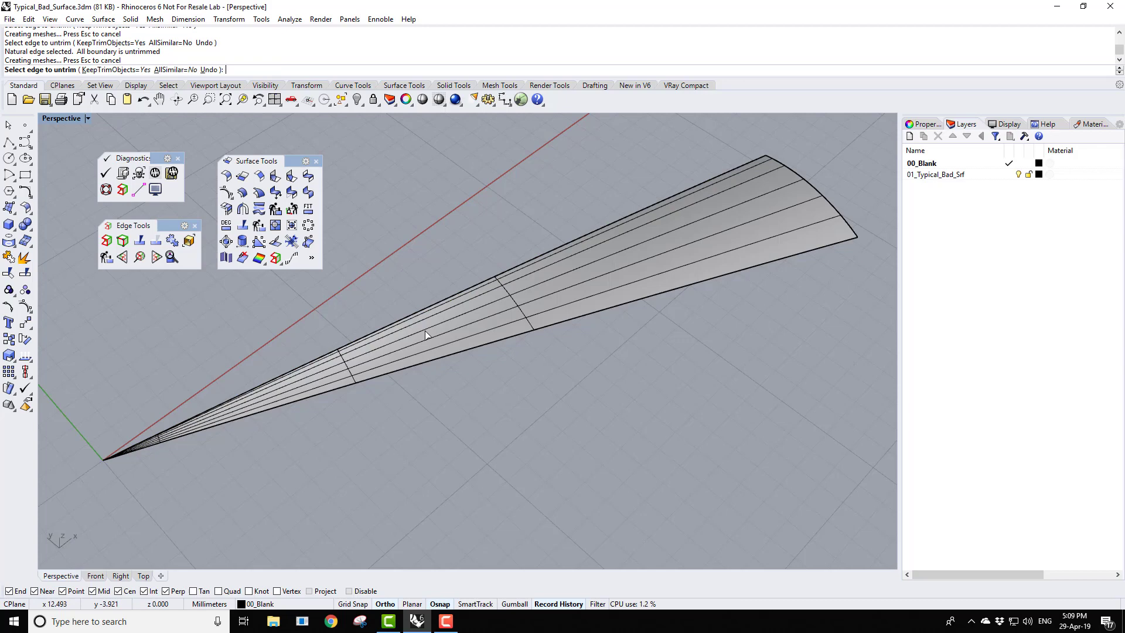
key(Return)
- Select the untrimmed tapered surface and check its validity
click(426, 331)
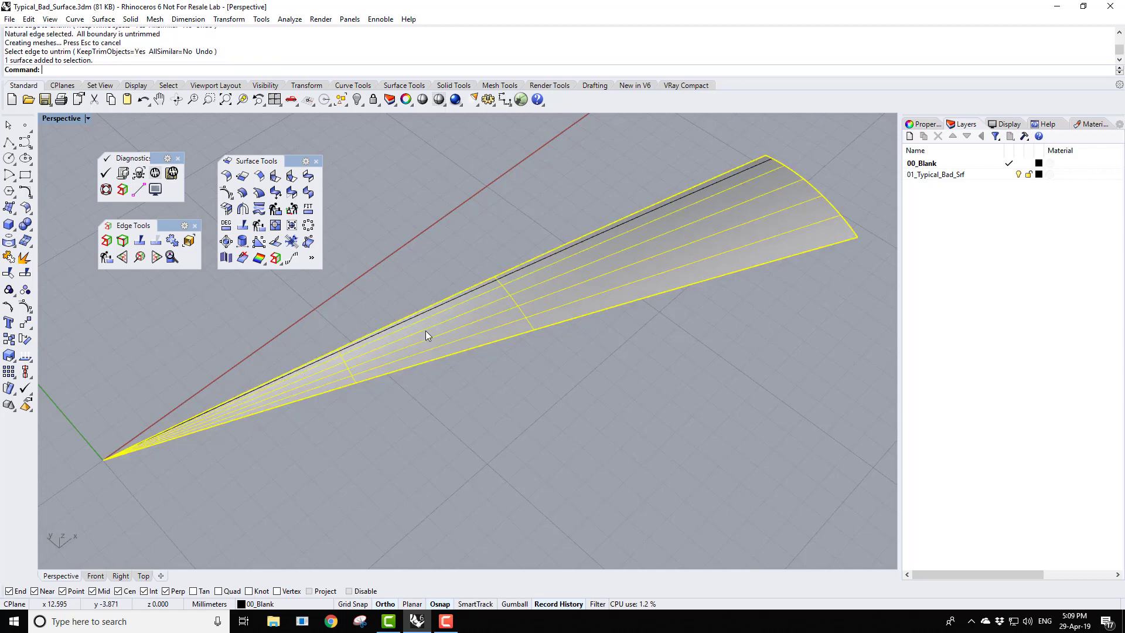
click(104, 174)
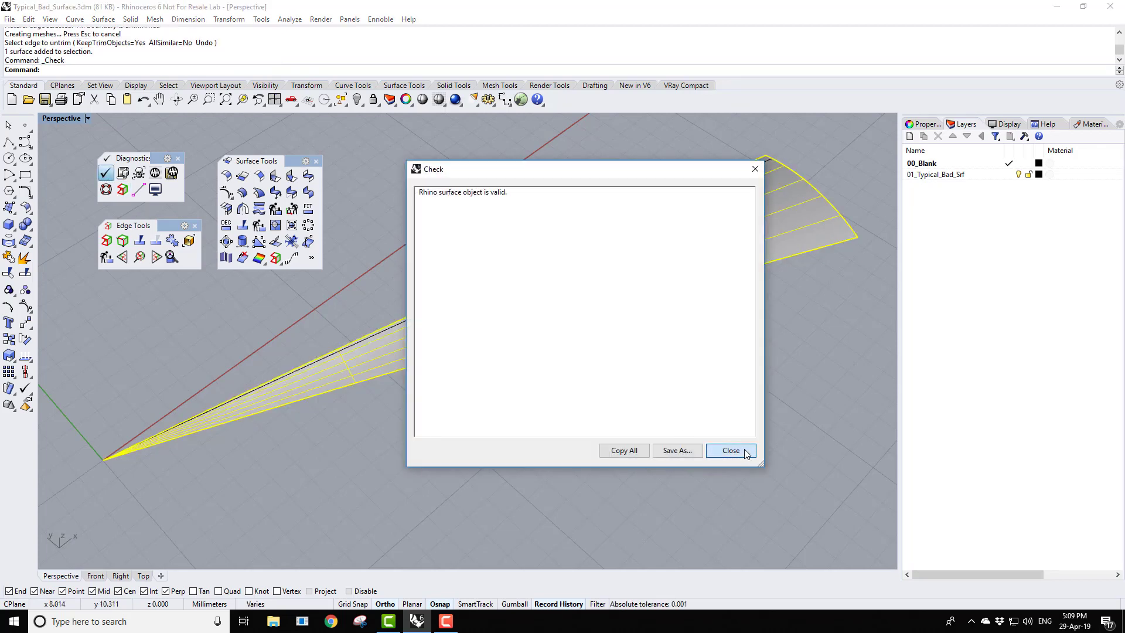
click(731, 450)
- Trim the tapered surface with the kept boundary curve, removing the thin strip beyond its long upper edge
click(536, 296)
click(557, 321)
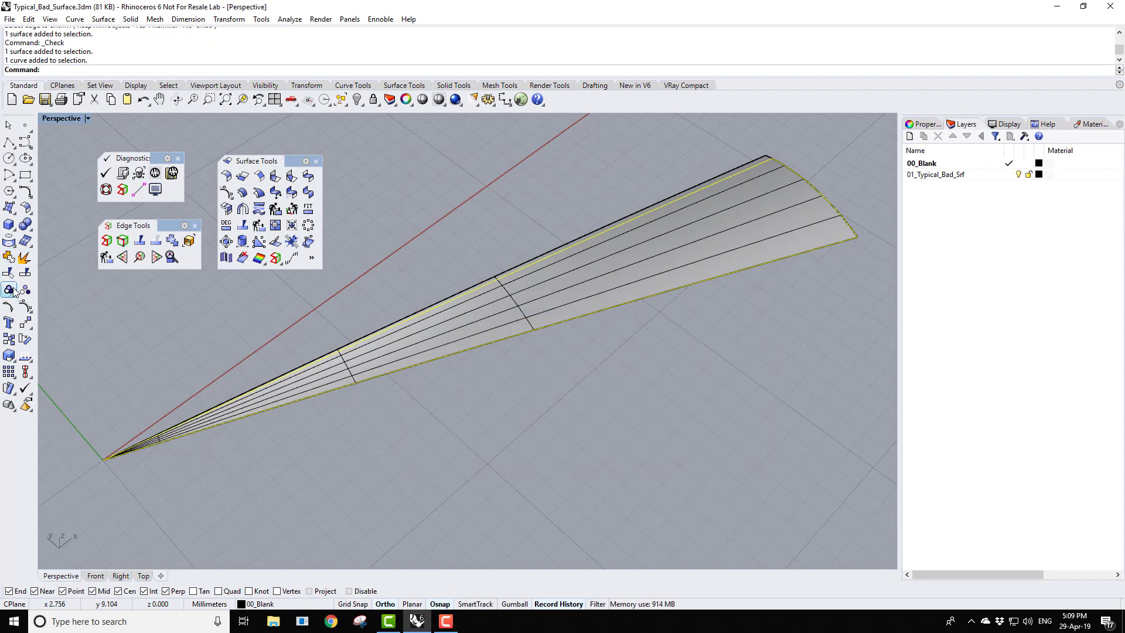
click(9, 272)
click(492, 309)
click(515, 349)
key(Return)
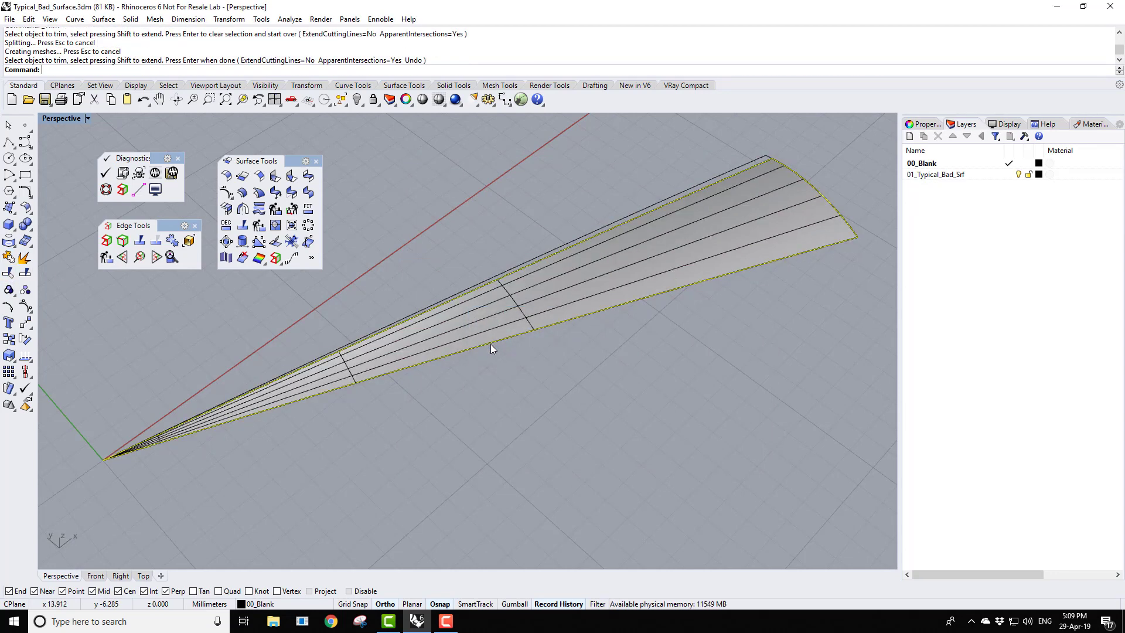
- Select the retrimmed tapered surface and check its validity again
click(487, 315)
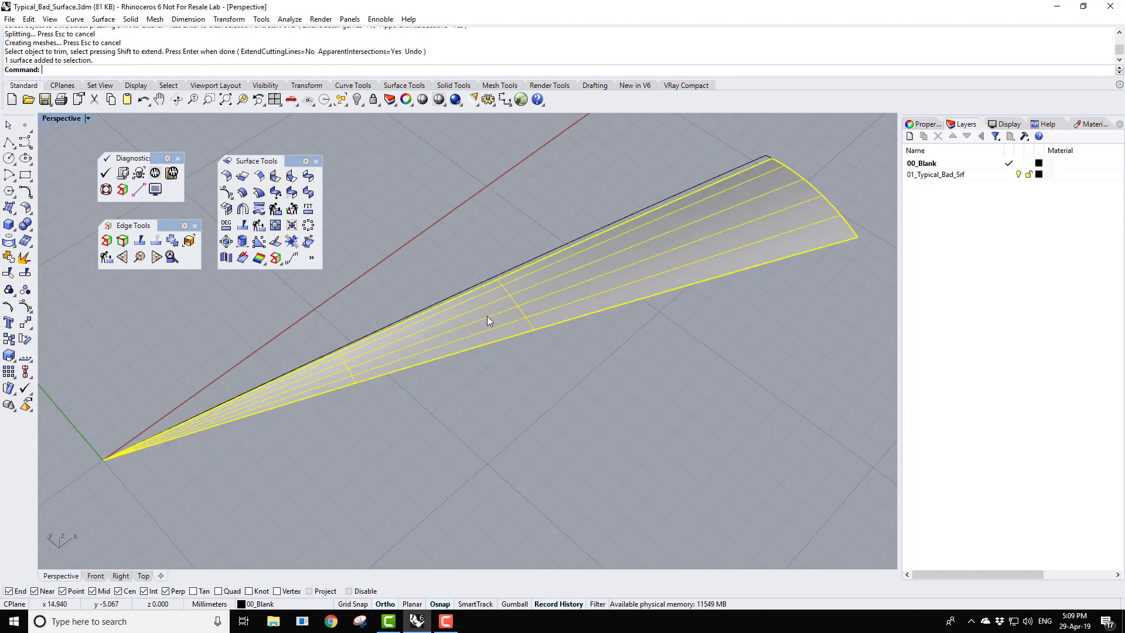
click(105, 173)
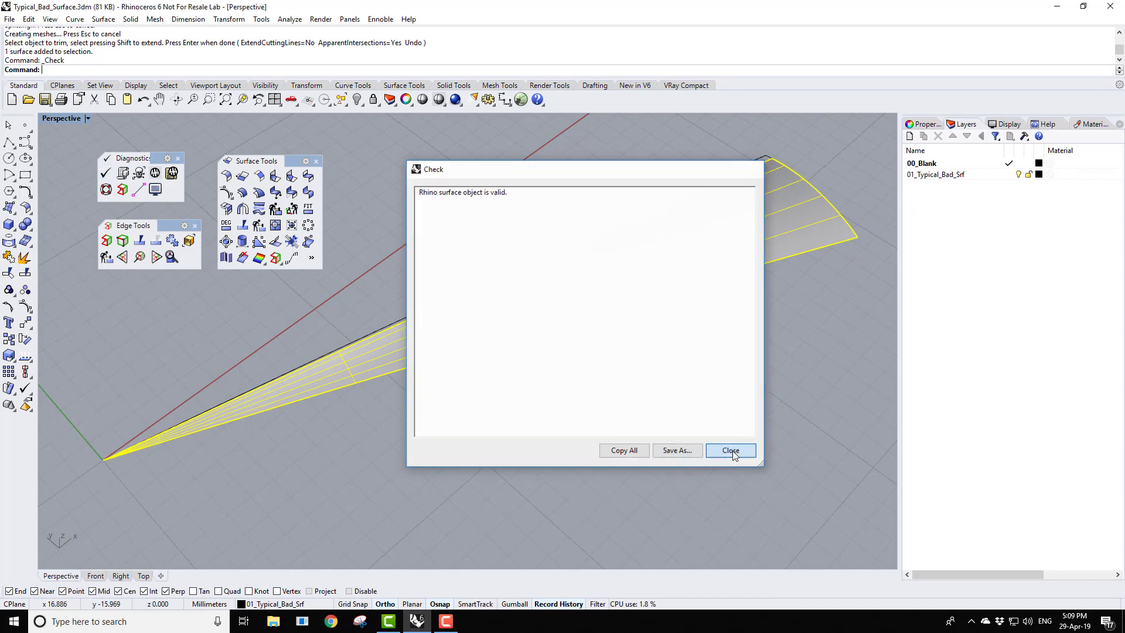
click(732, 451)
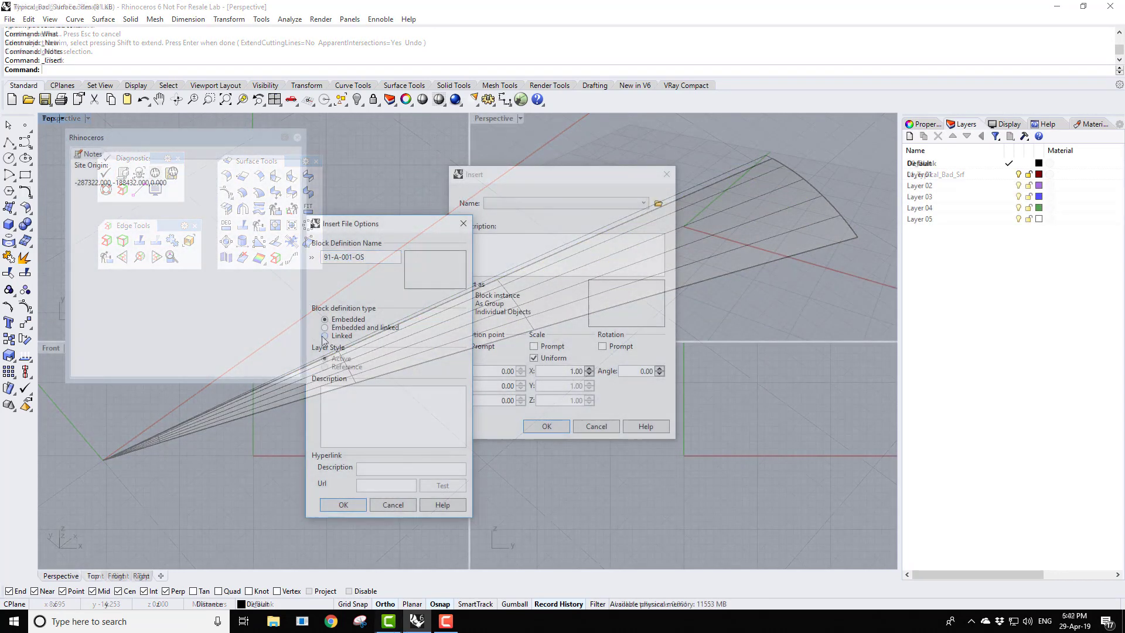
- Insert 91-A-001-OS as a linked block at fixed insertion point X -287322, Y -188432 without prompting
click(325, 336)
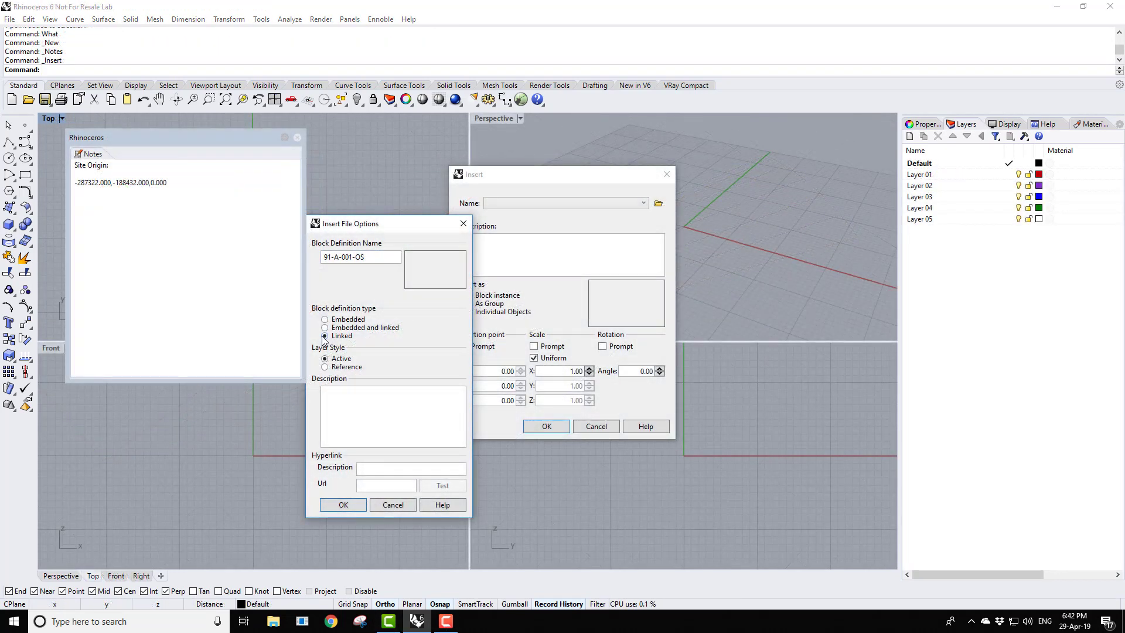
click(344, 505)
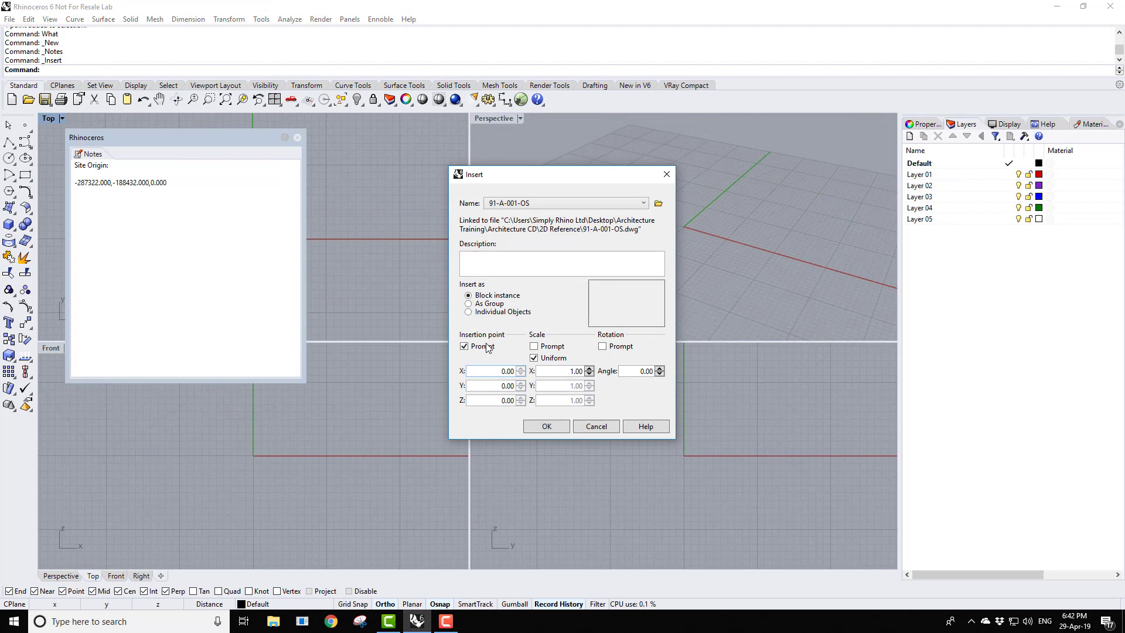
click(464, 347)
key(Tab)
text(-287322)
double_click(500, 389)
text(-18843)
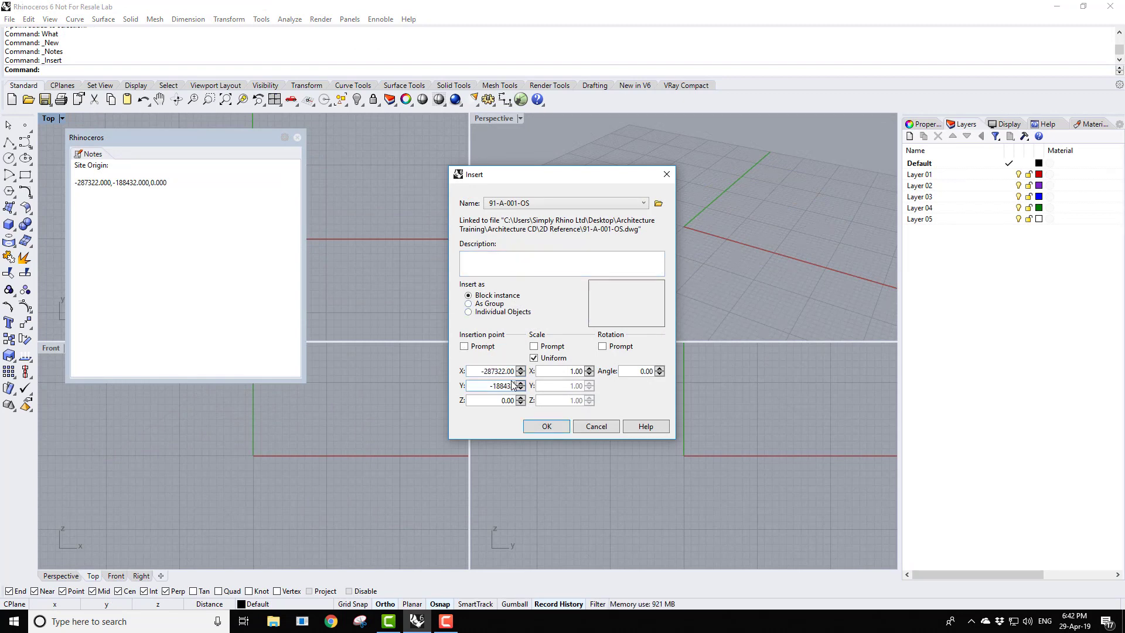
click(545, 427)
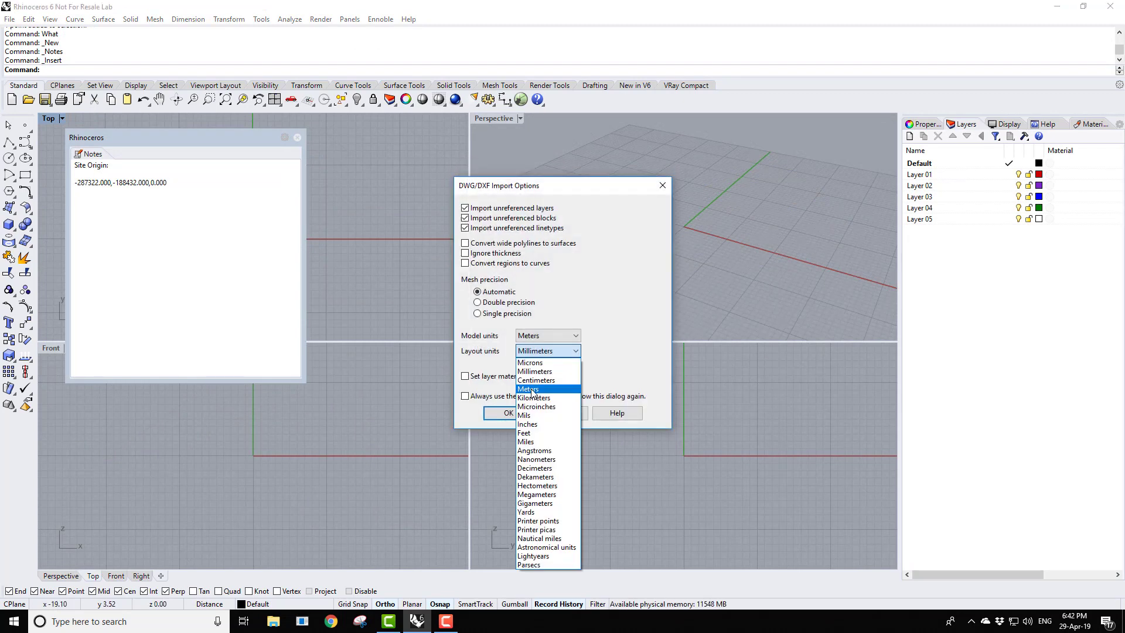
- Import the linked DWG site plan with model and layout units in meters, and inspect it in the Perspective view
click(515, 413)
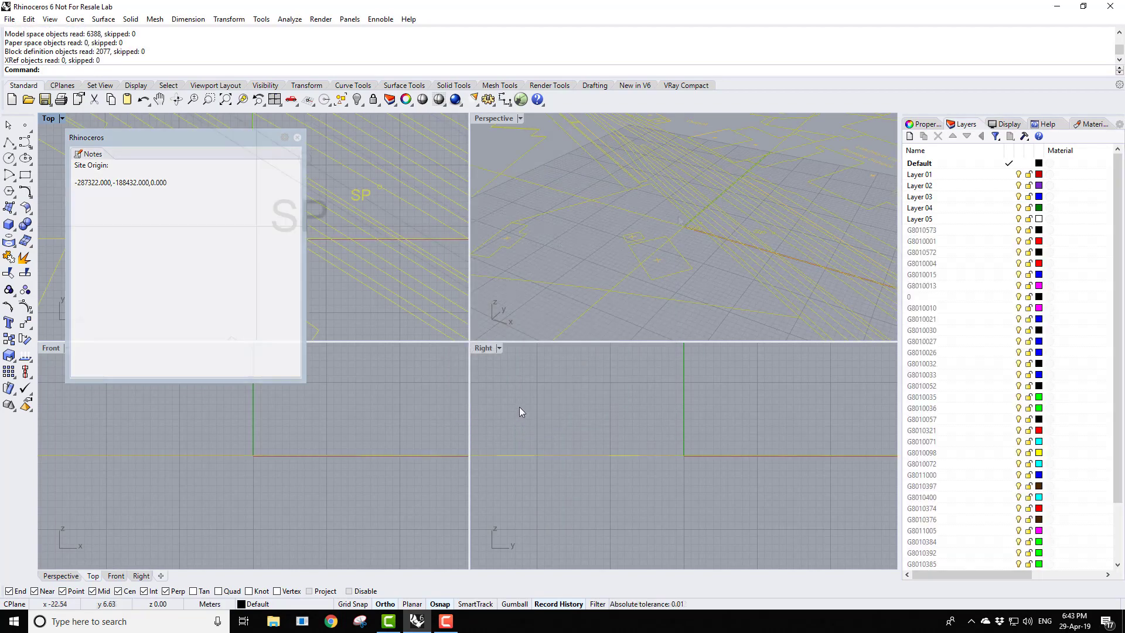
scroll(724, 230, down, 6)
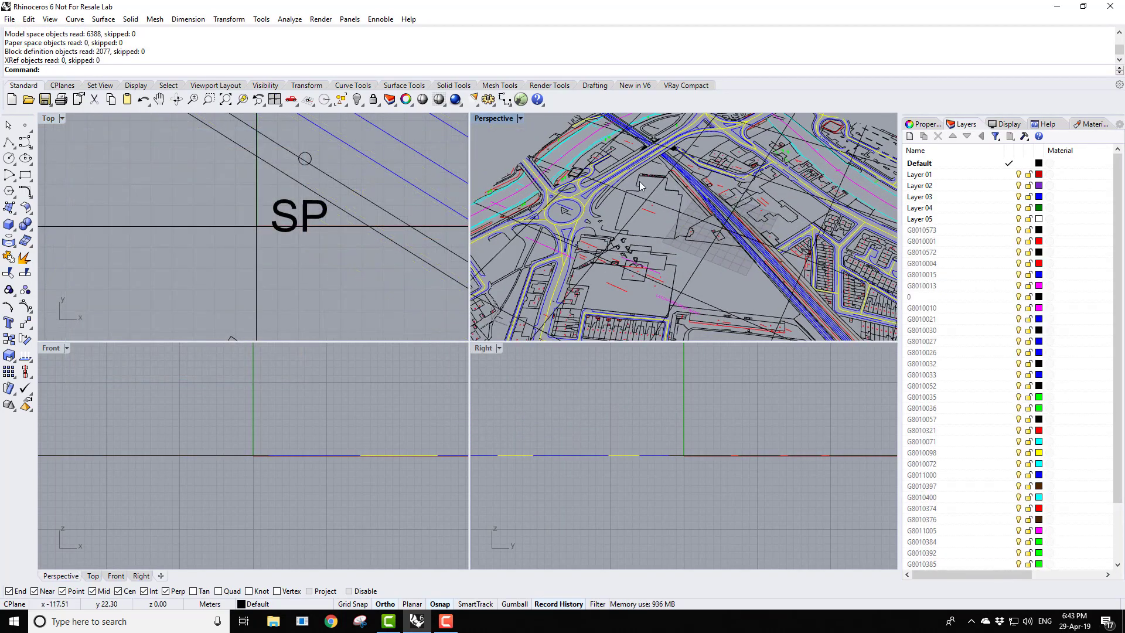
scroll(689, 283, up, 4)
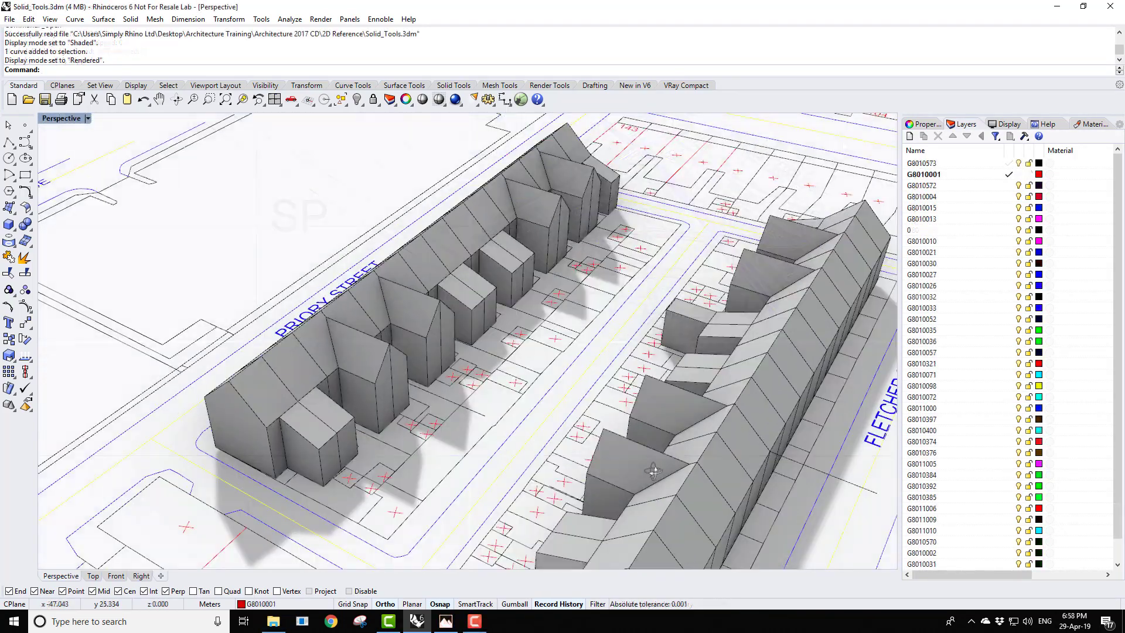
- Move the front roof edge on the outer half of the end house's small rear extension vertically downward
scroll(632, 457, up, 3)
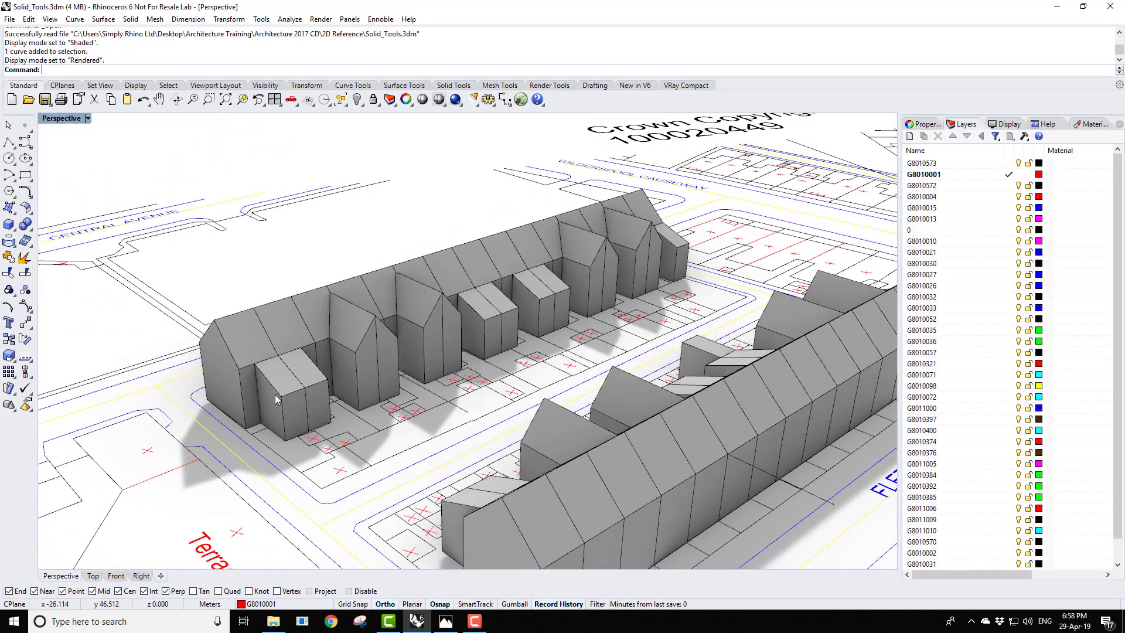
scroll(259, 389, up, 5)
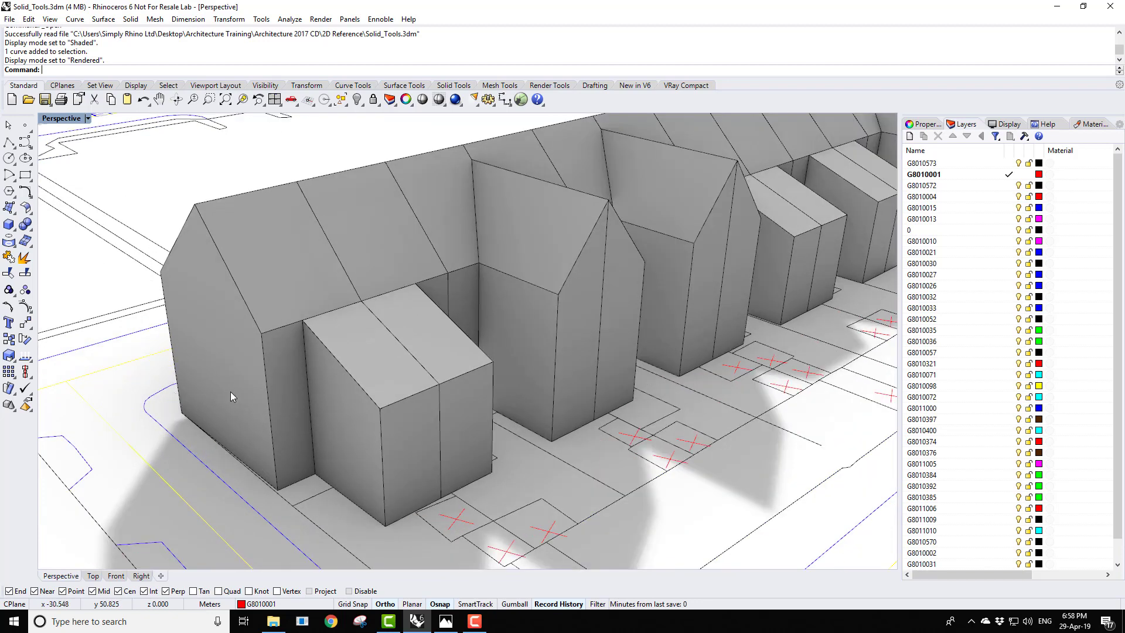
click(467, 86)
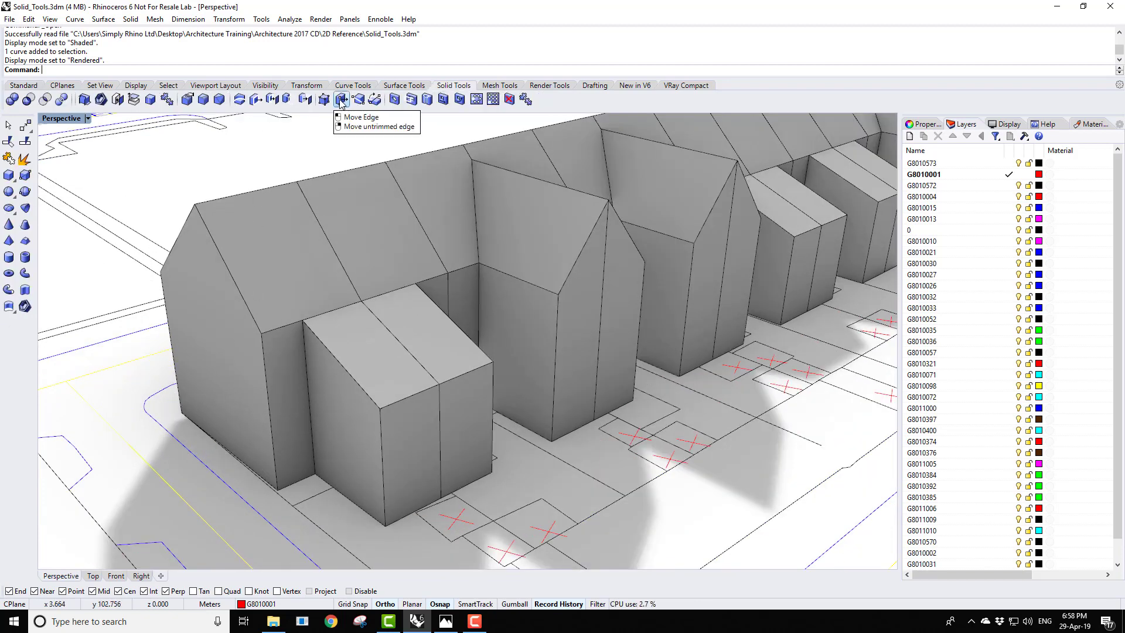
click(341, 100)
click(415, 392)
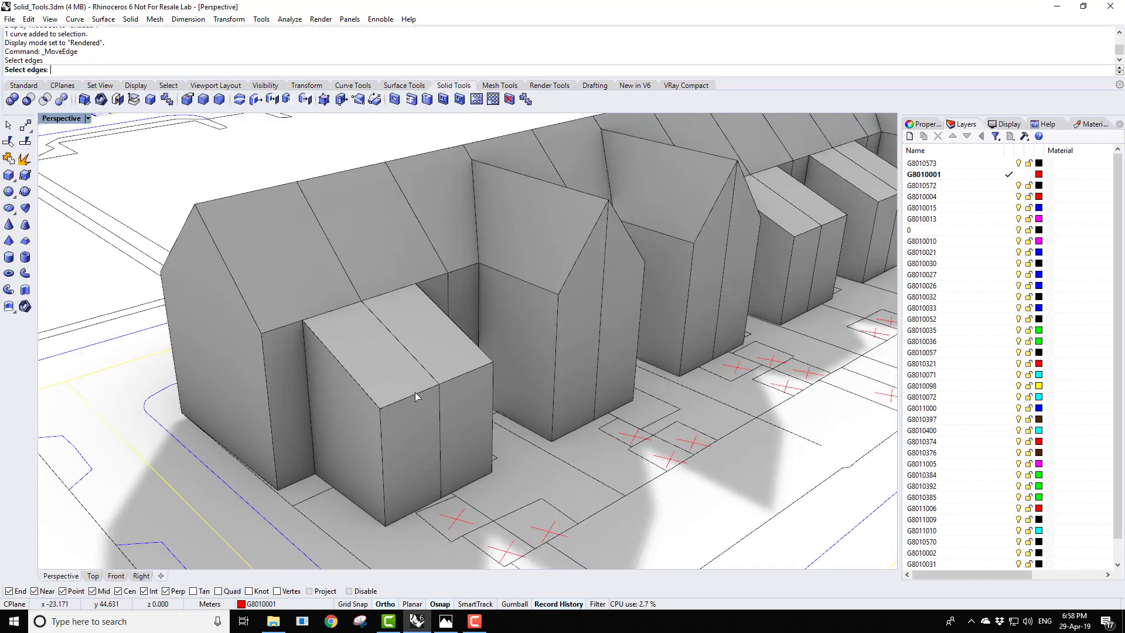
key(Return)
click(493, 362)
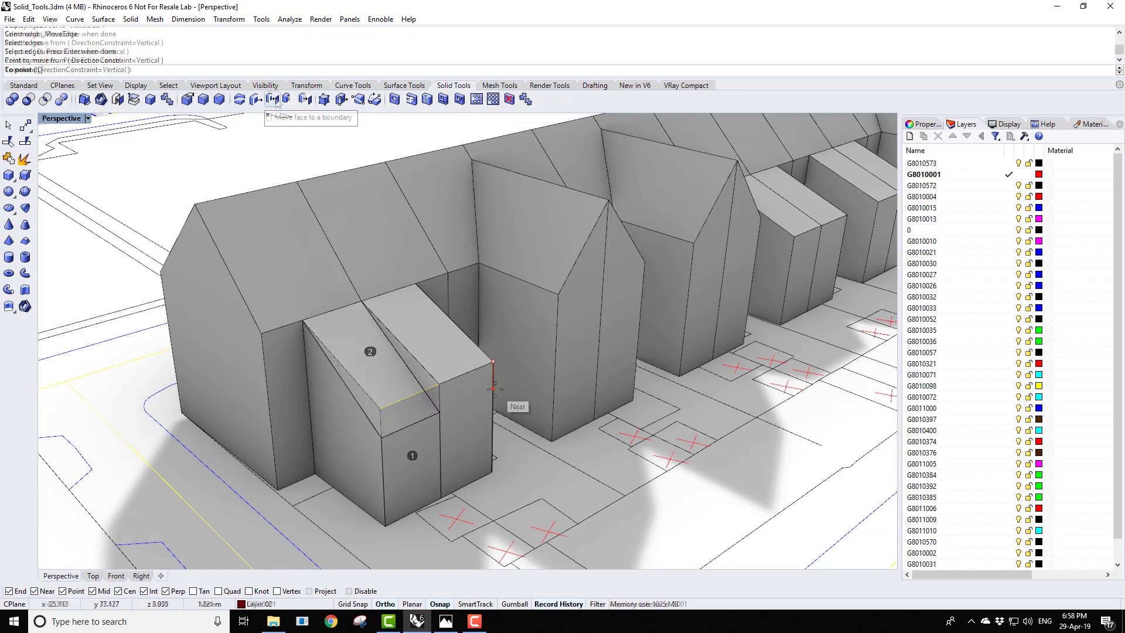
click(493, 388)
- Move the front wall face below the lowered roof edge outward along its normal from its lower corner
click(255, 99)
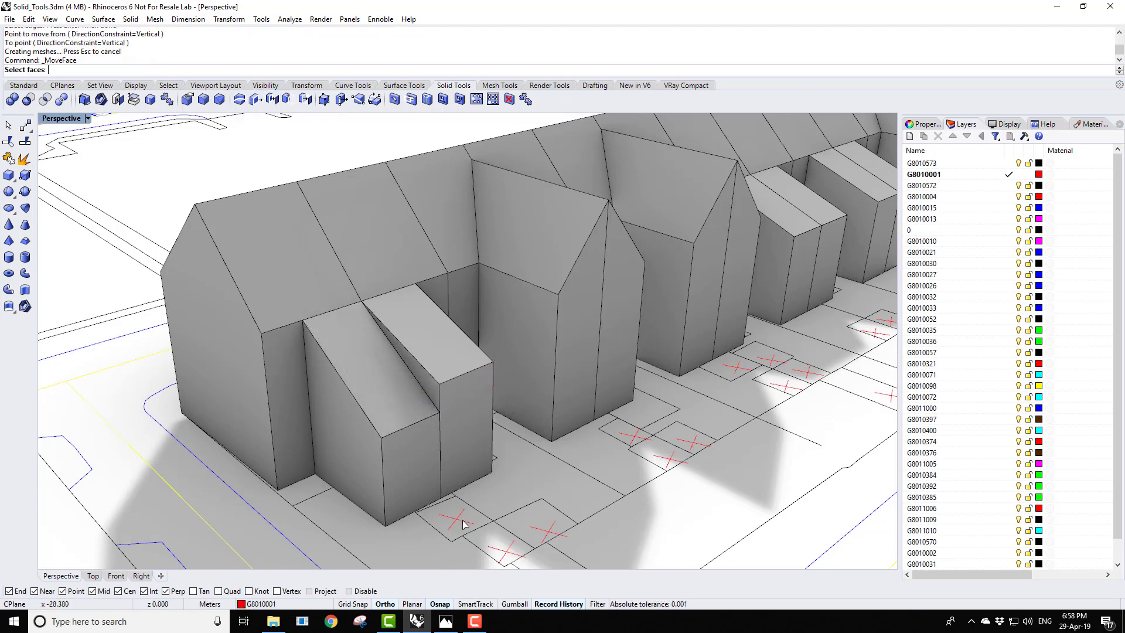
click(416, 473)
key(Return)
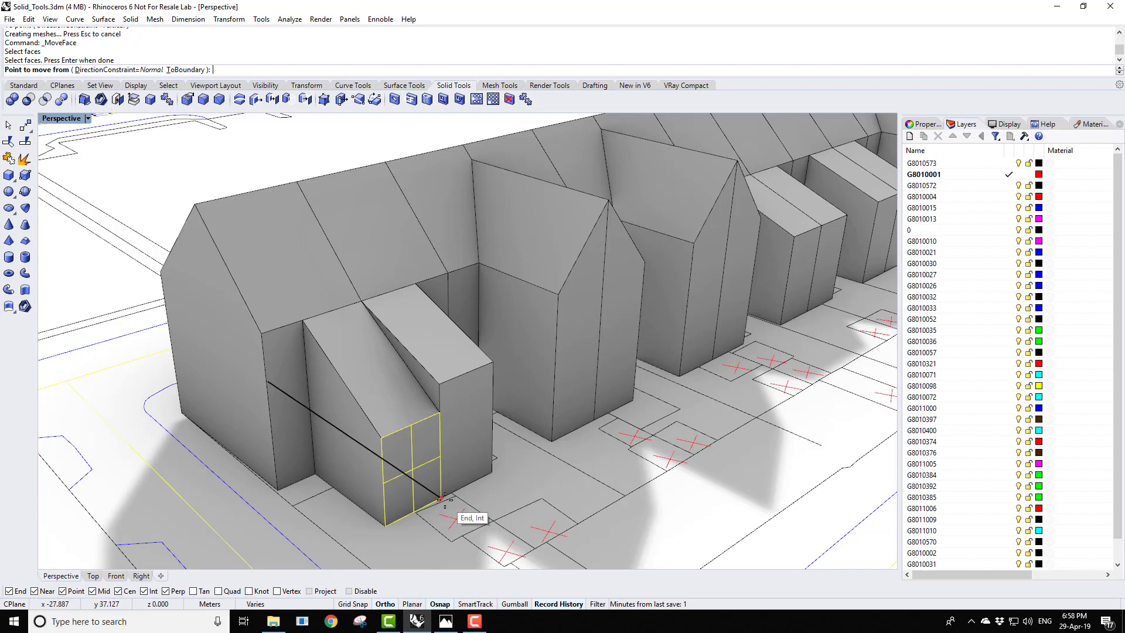
click(441, 499)
click(495, 535)
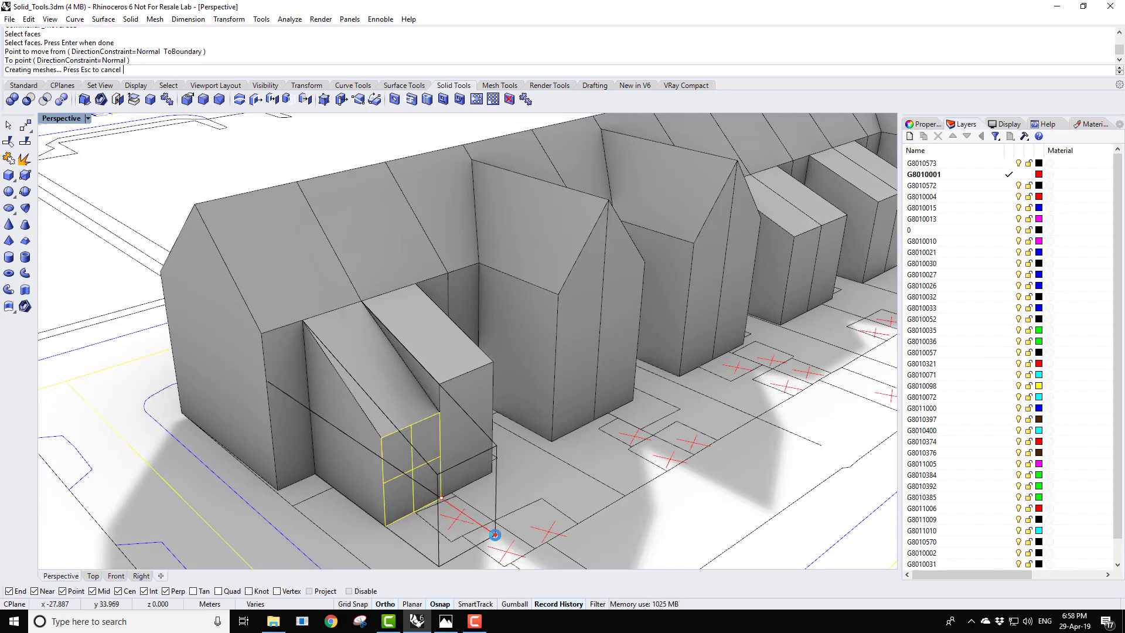
right_drag(627, 445, 509, 452)
scroll(509, 452, down, 6)
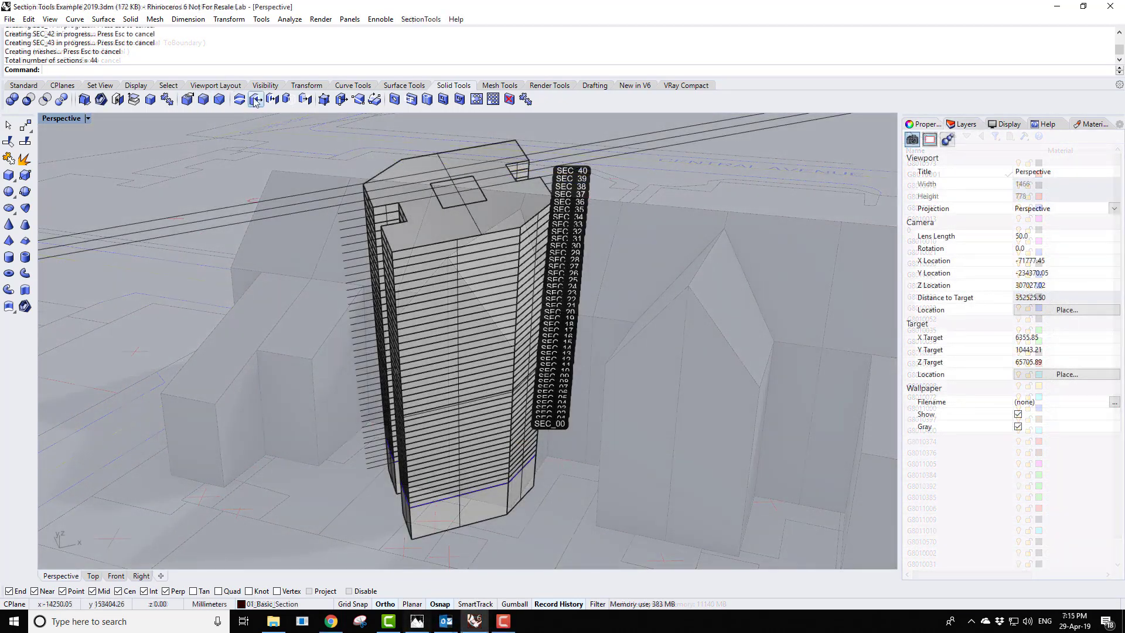
- Use MoveFace to move the tower's narrow front side face outward along its normal, widening the adjoining long facade
click(256, 100)
scroll(408, 558, up, 5)
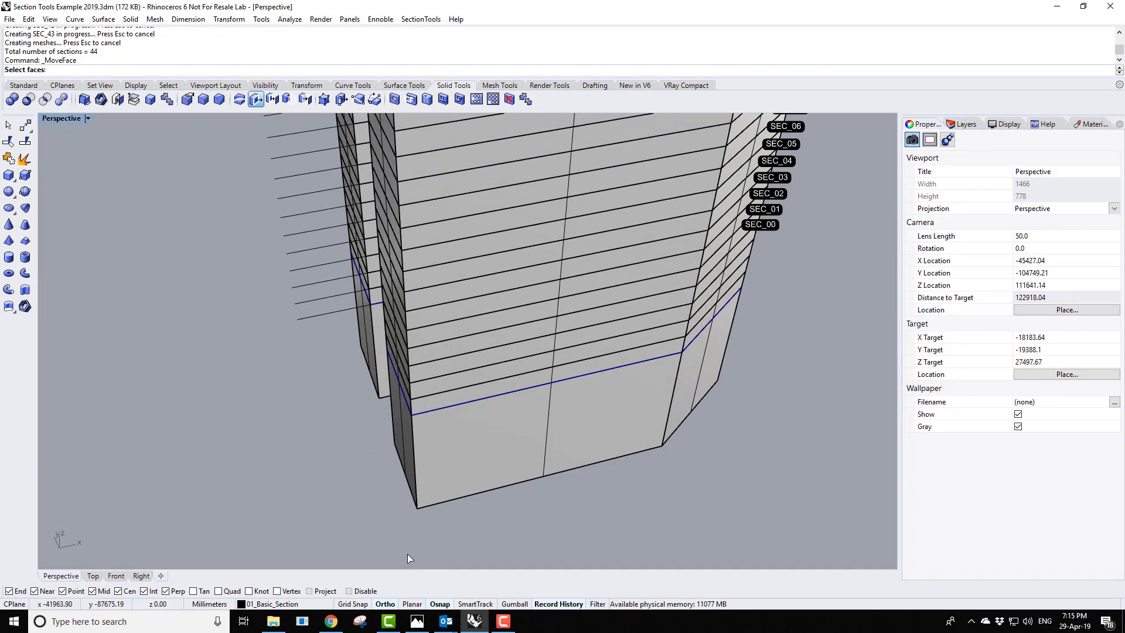
click(403, 445)
key(Return)
click(392, 496)
click(360, 502)
scroll(531, 505, down, 8)
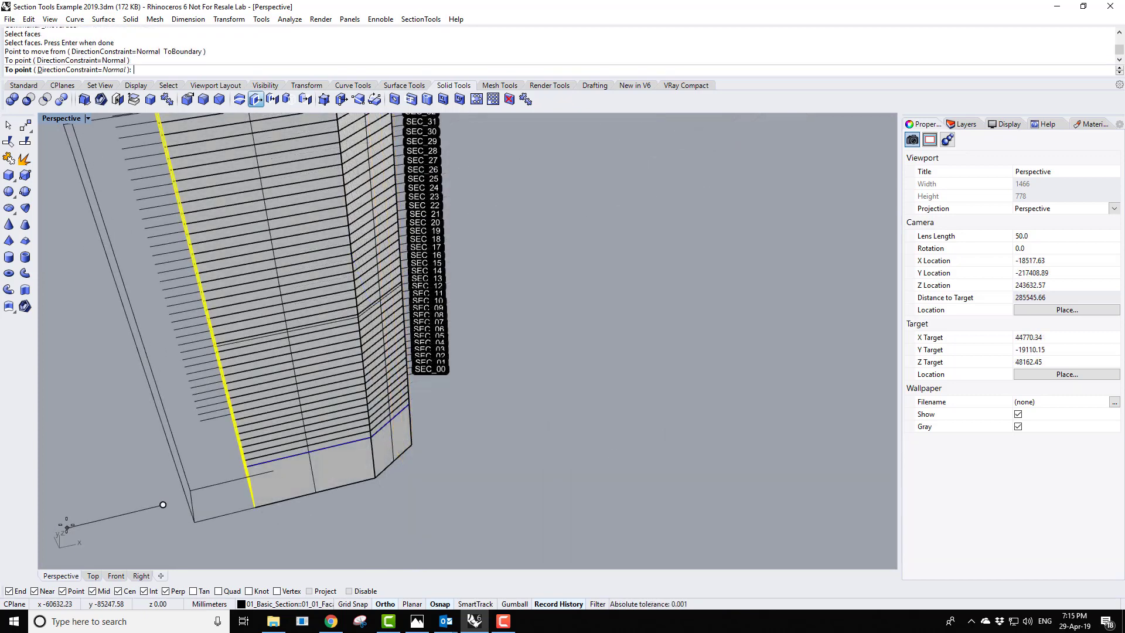
right_drag(461, 461, 394, 510)
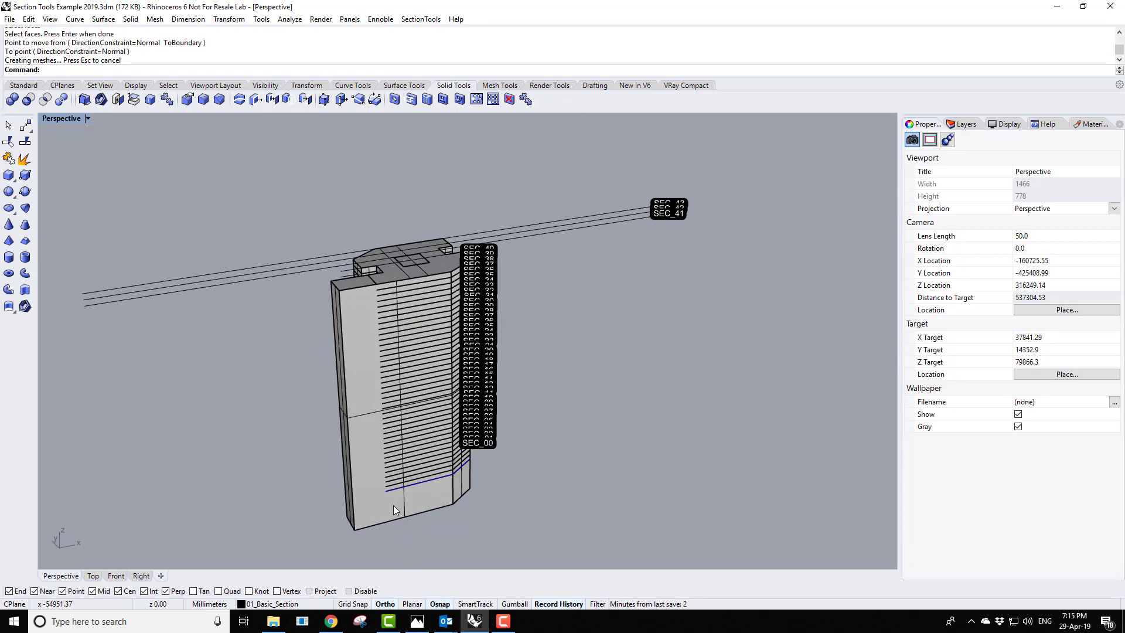
- Update all SectionTools sections so the floor section lines follow the extended tower
scroll(338, 493, up, 4)
click(420, 19)
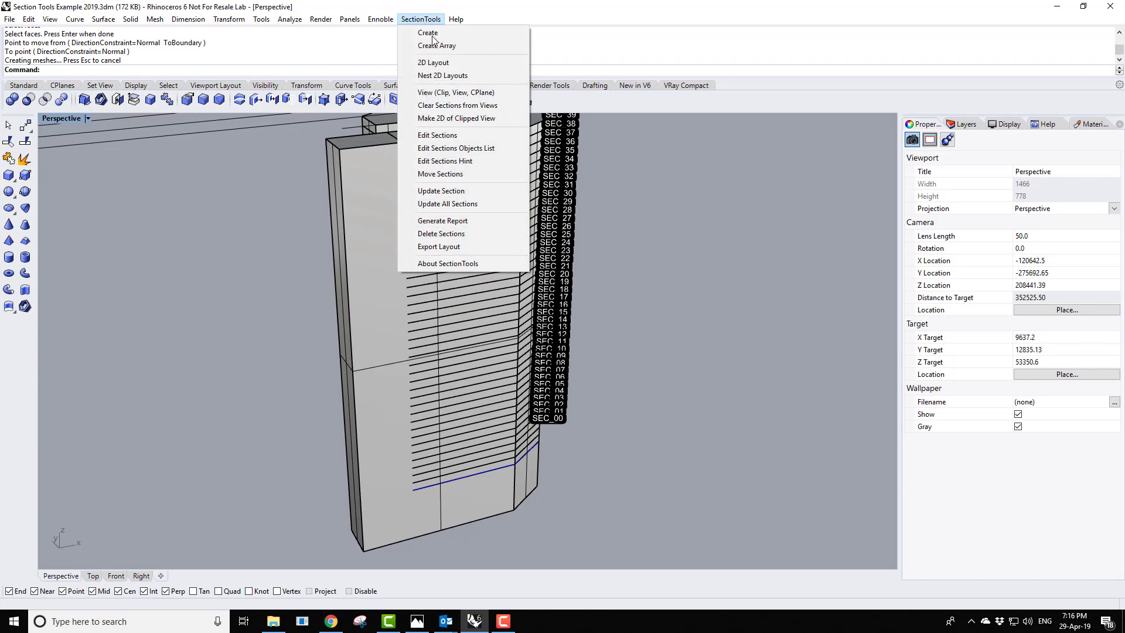
click(465, 205)
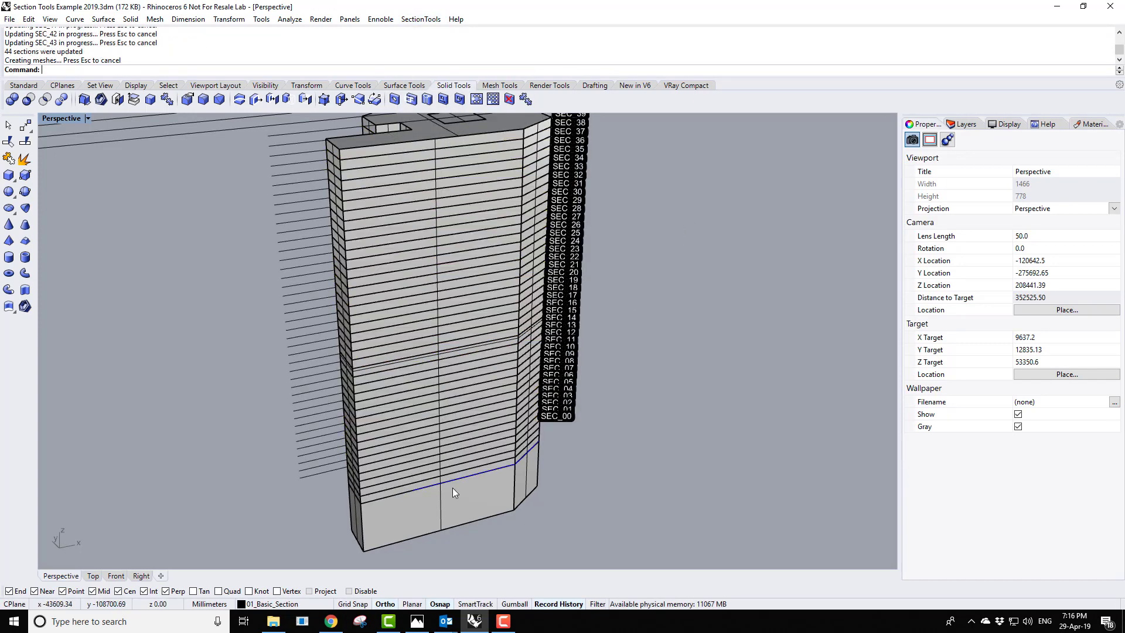
- Hide the tower's closed solid polysurface so only the section curves are shown
click(475, 490)
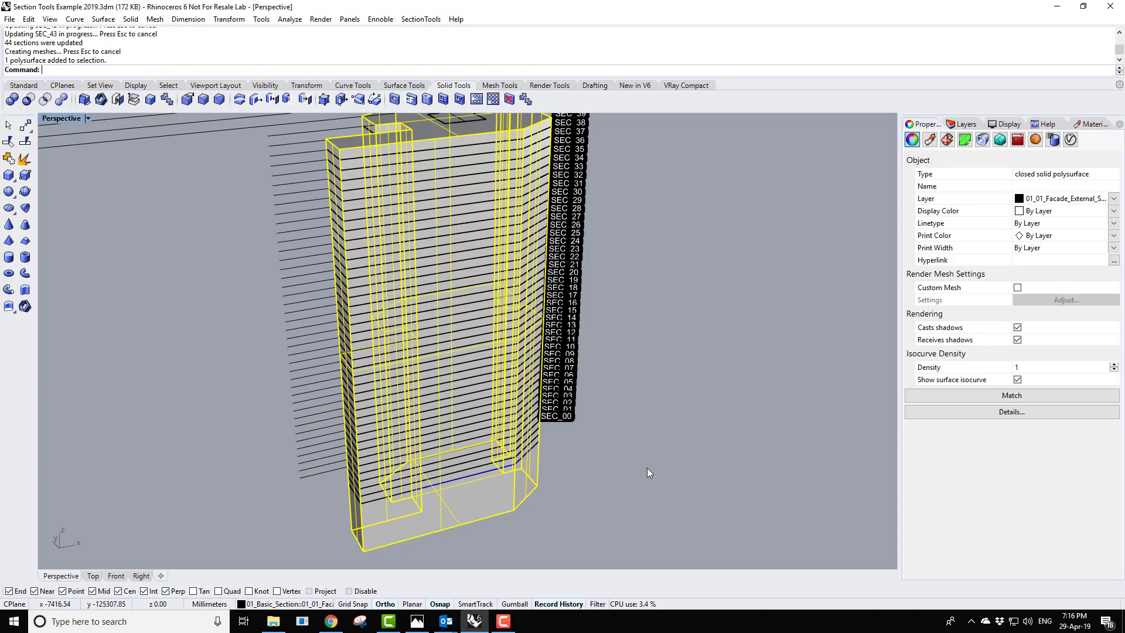
key(ctrl+h)
right_drag(514, 445, 519, 486)
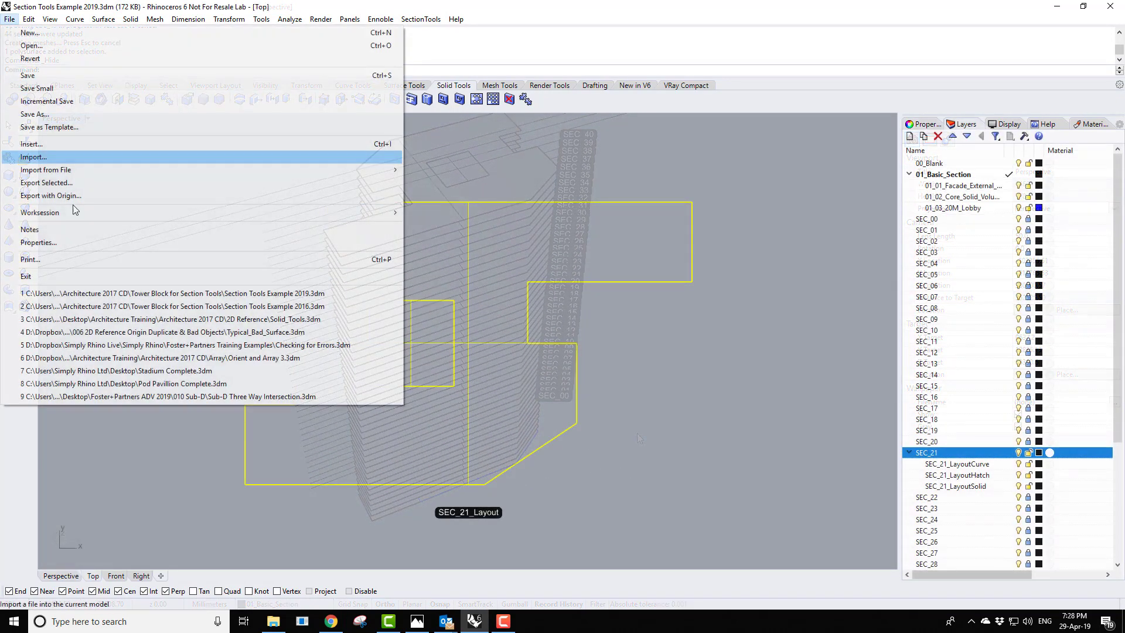
- Export the selected SEC_21 layout to the Export to AutoCAD folder as Rhino Export 001, using the Simply Rhino 2019 DWG/DXF scheme
click(46, 182)
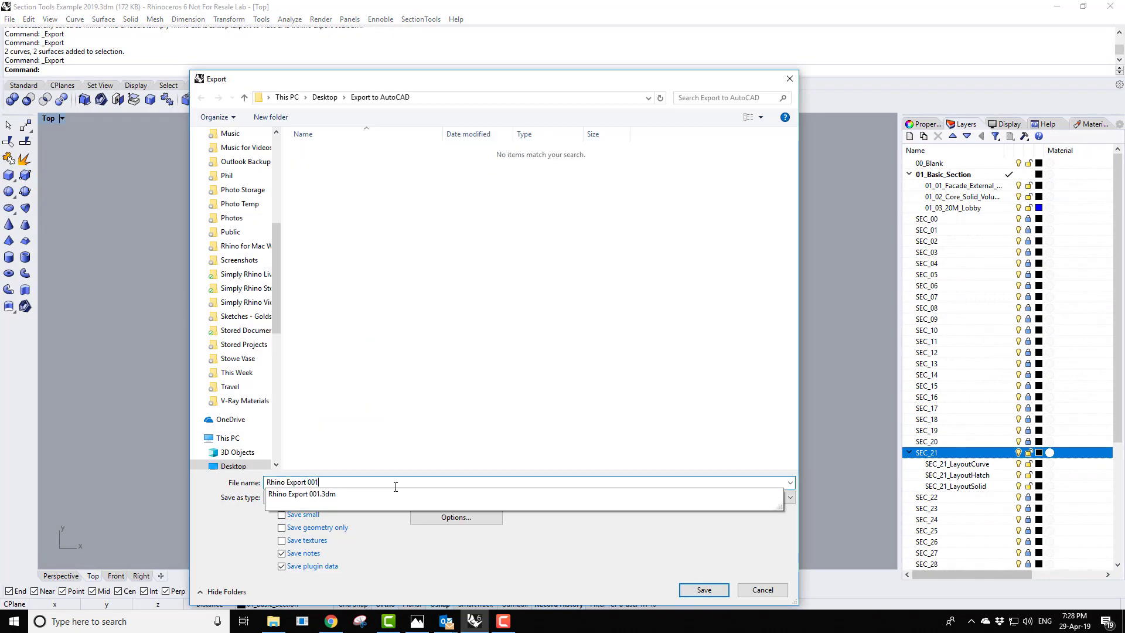
click(704, 589)
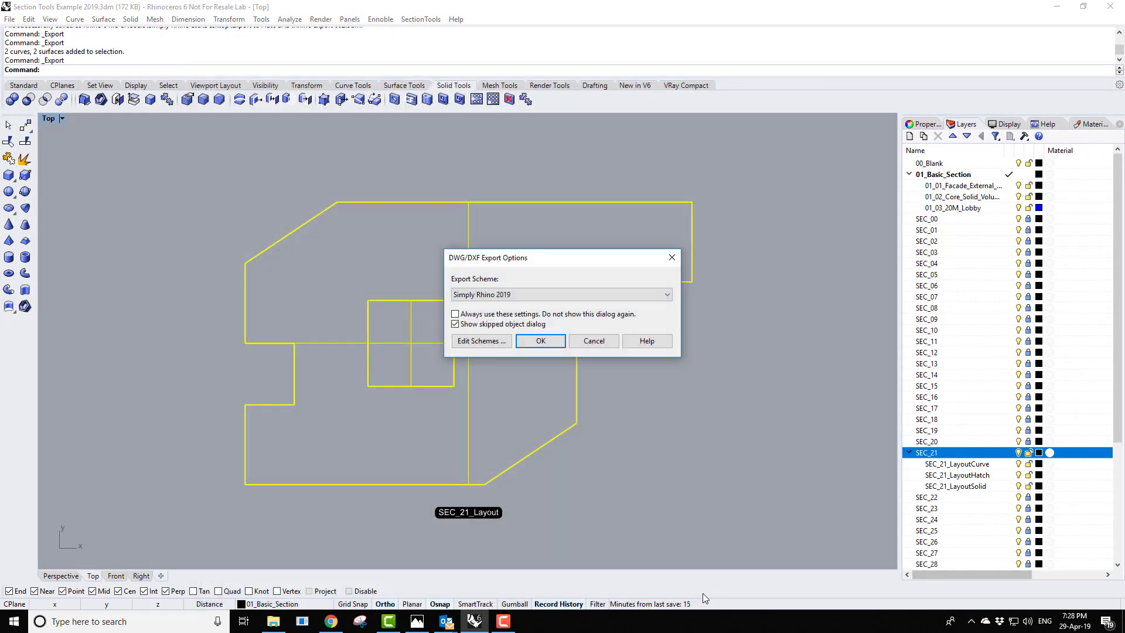
click(554, 343)
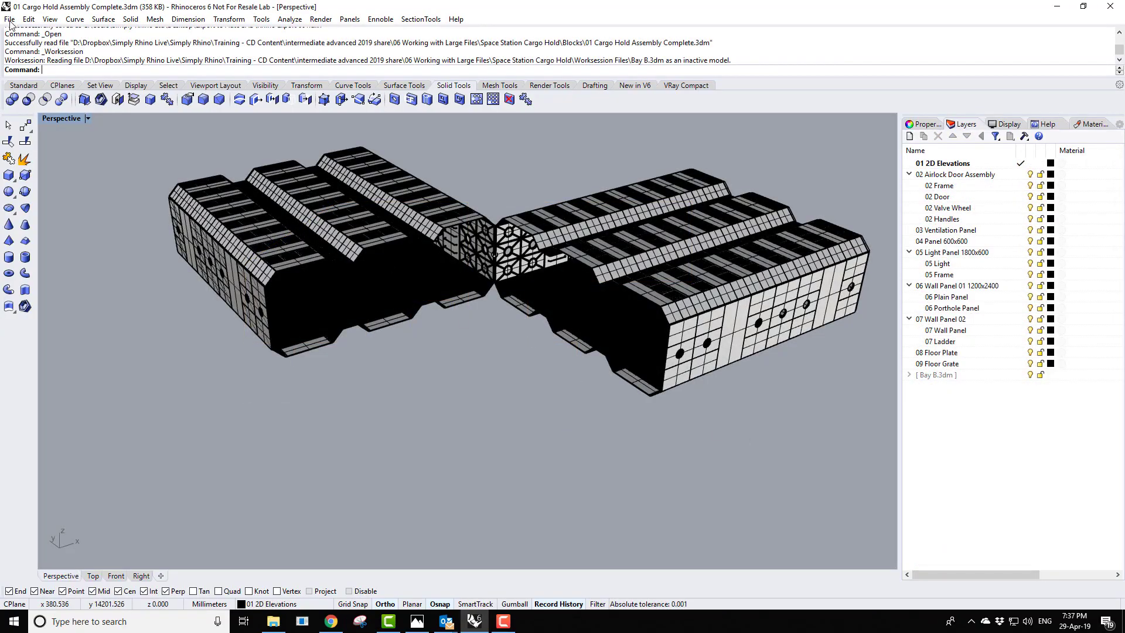
- Attach Bay C.3dm to the cargo hold assembly's worksession and view the attached bay with the rest of the model
click(10, 20)
mouse_move(341, 214)
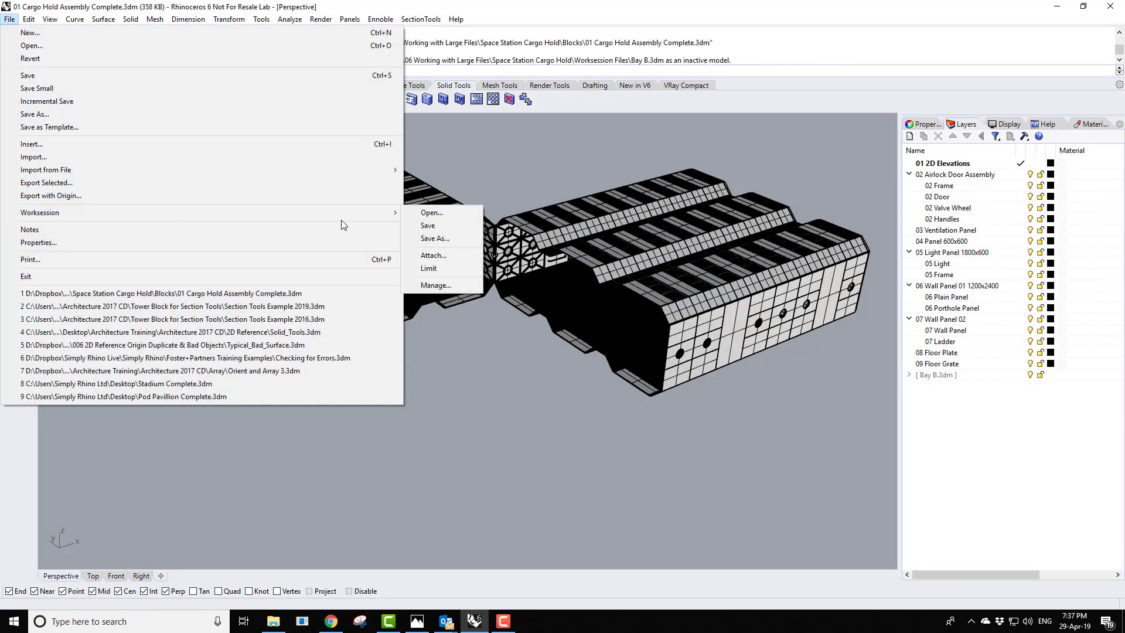
click(455, 284)
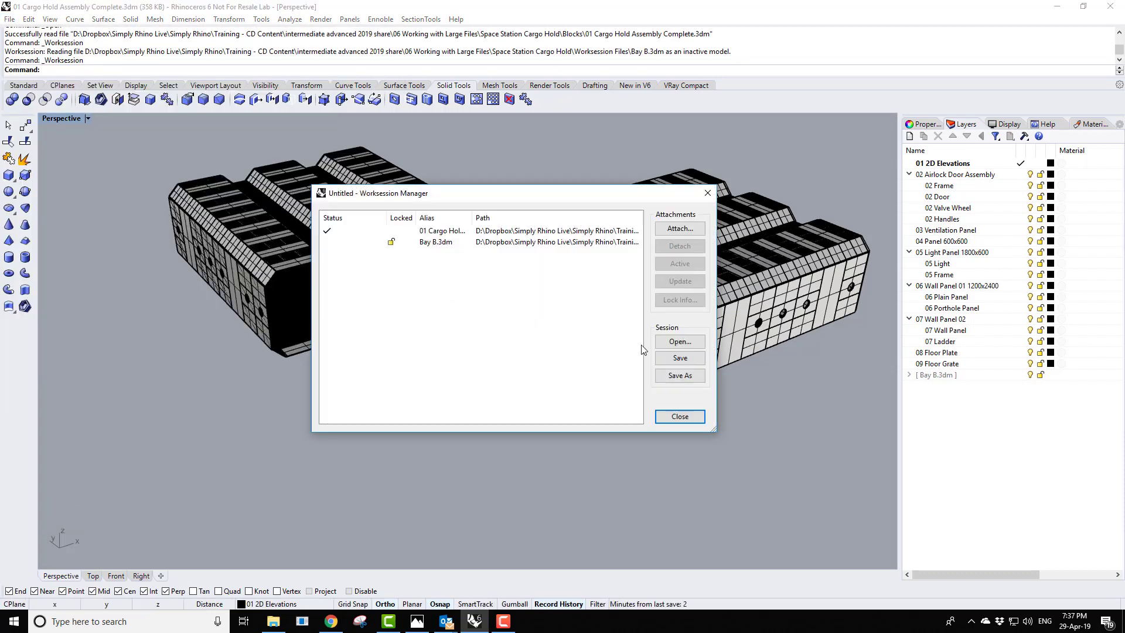
click(679, 229)
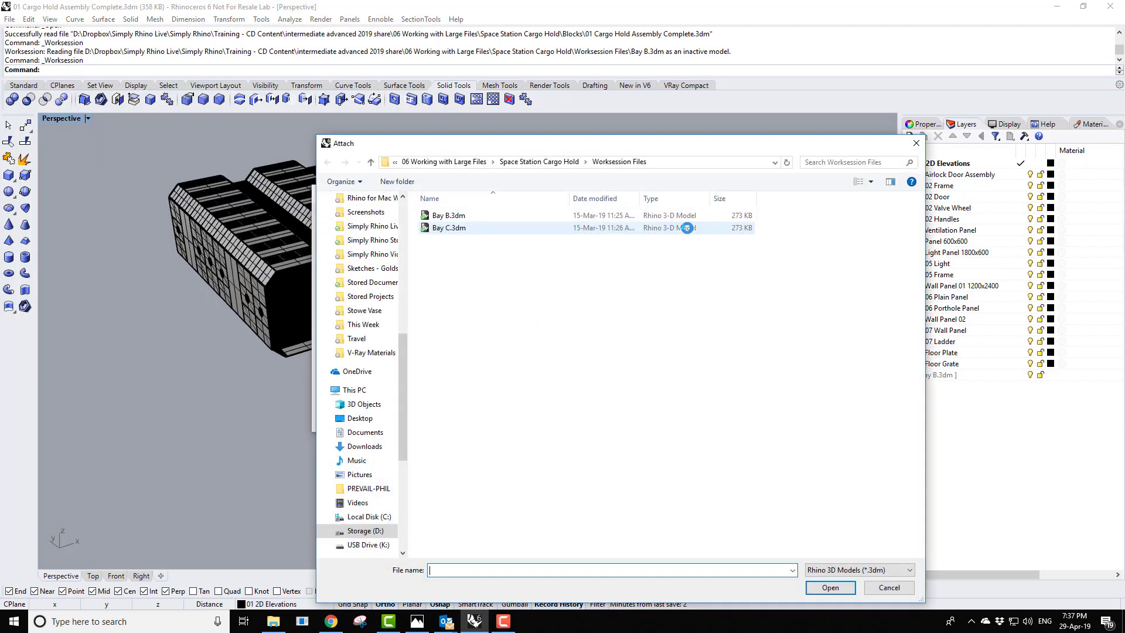
click(451, 229)
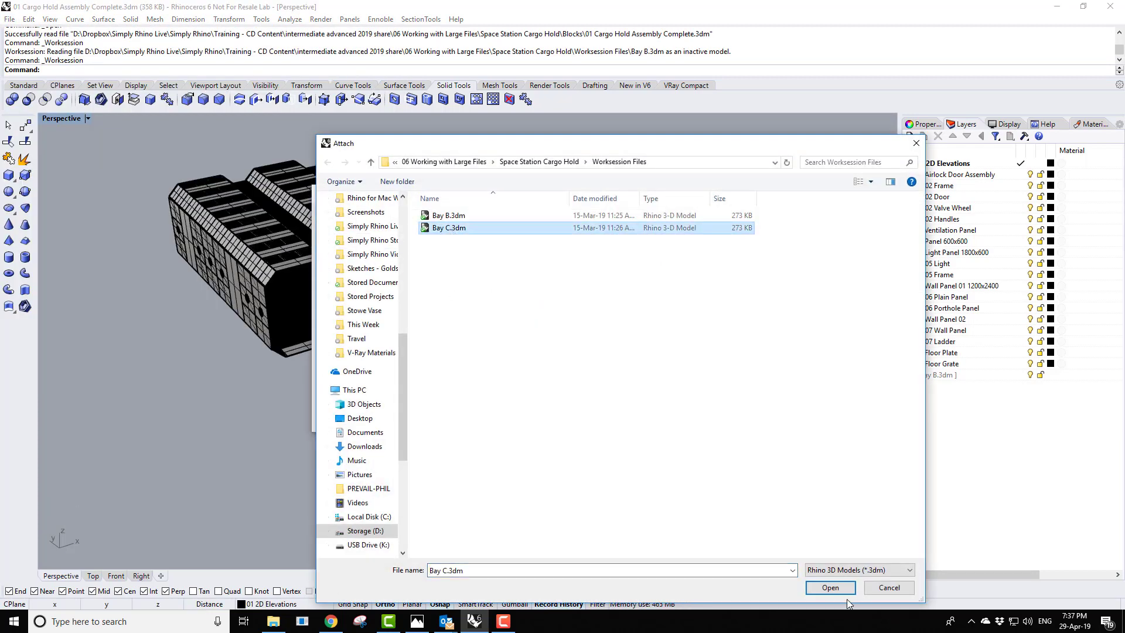
click(832, 588)
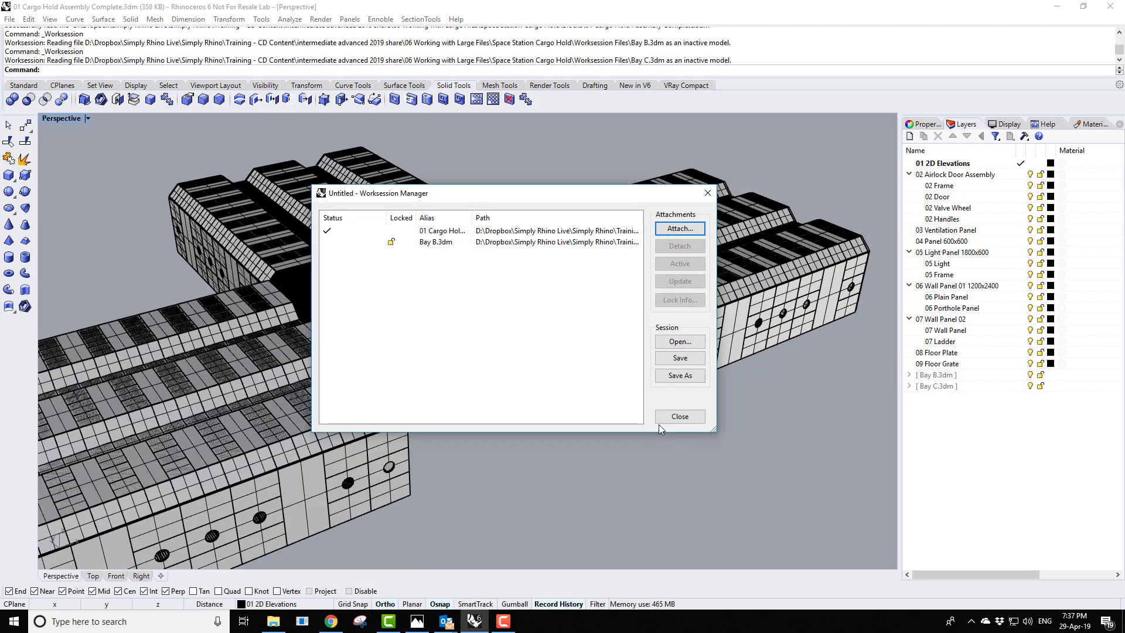
click(671, 418)
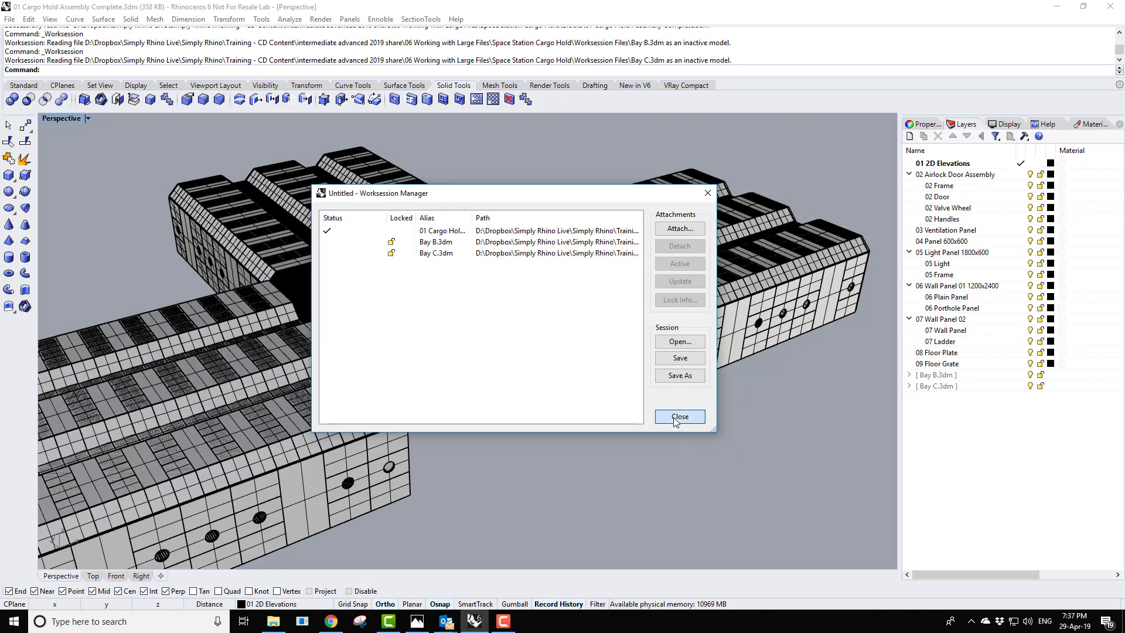
scroll(597, 371, down, 3)
right_drag(596, 370, 612, 410)
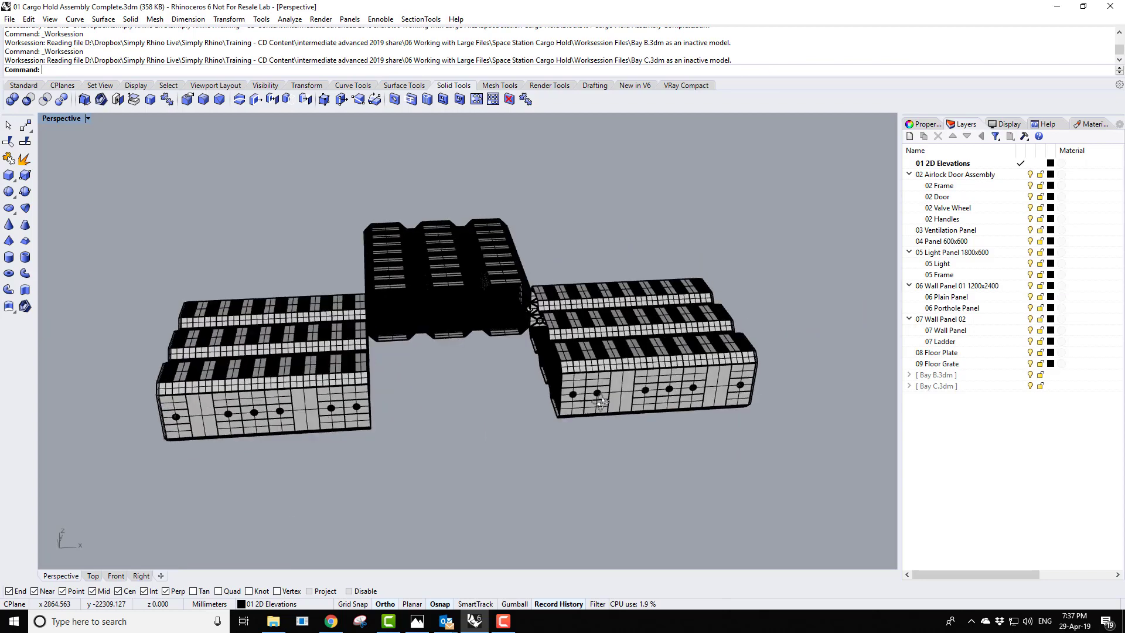
scroll(597, 398, up, 3)
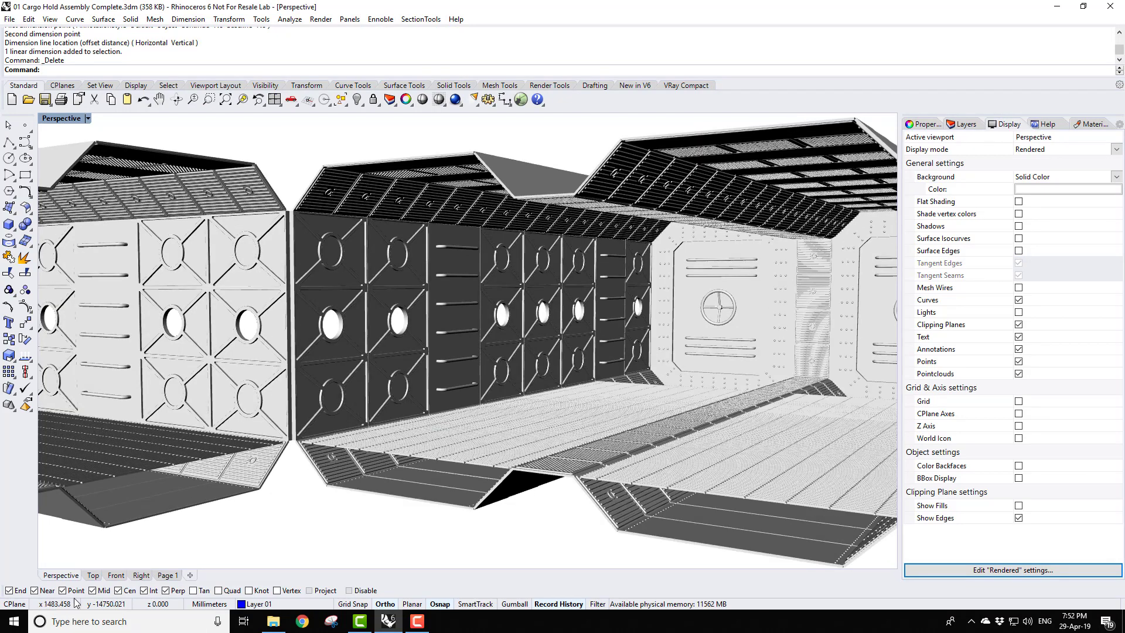
- On the Page 1 layout, add a horizontal dimension above the middle airlock panel's top edge in the lower-right detail, ending at full page view
click(165, 575)
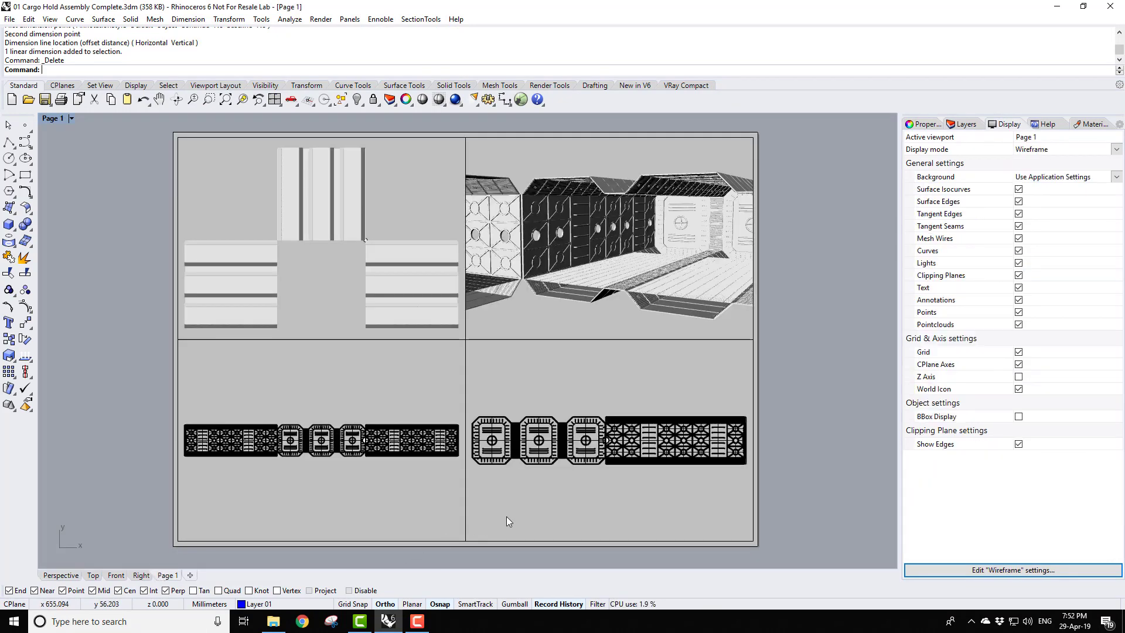
scroll(553, 461, up, 10)
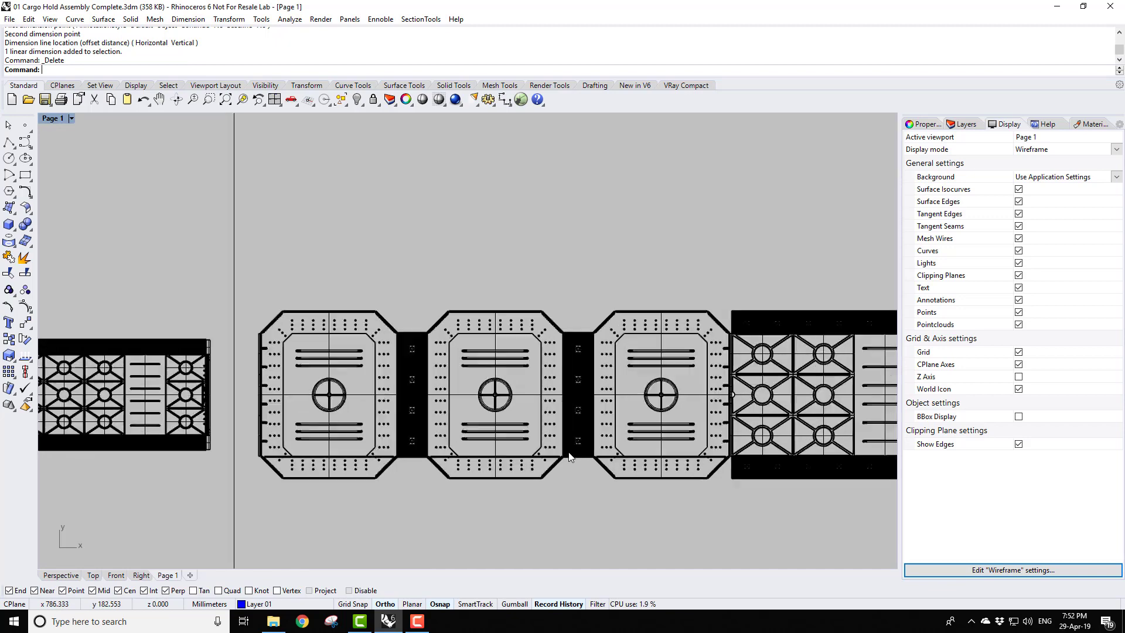
scroll(511, 241, up, 6)
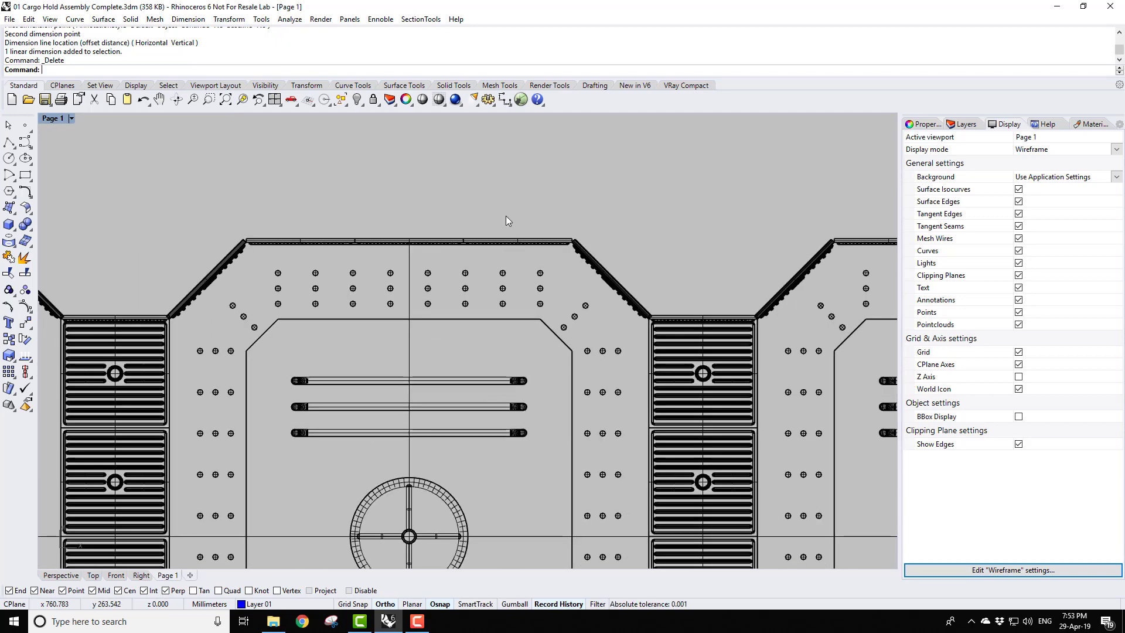
key(Return)
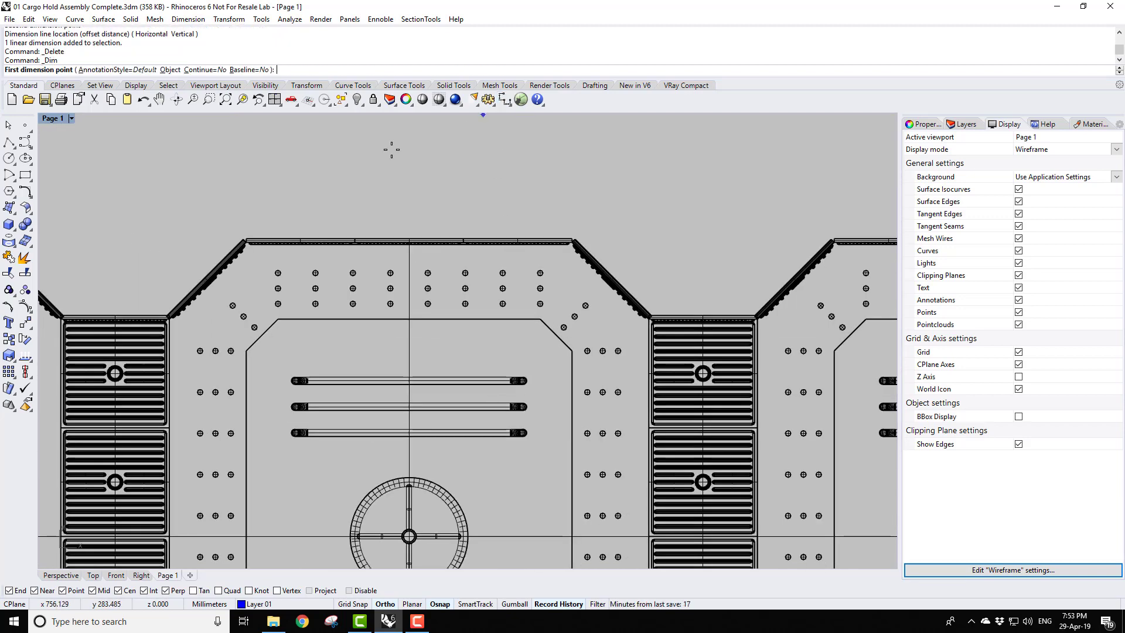
click(246, 239)
click(572, 239)
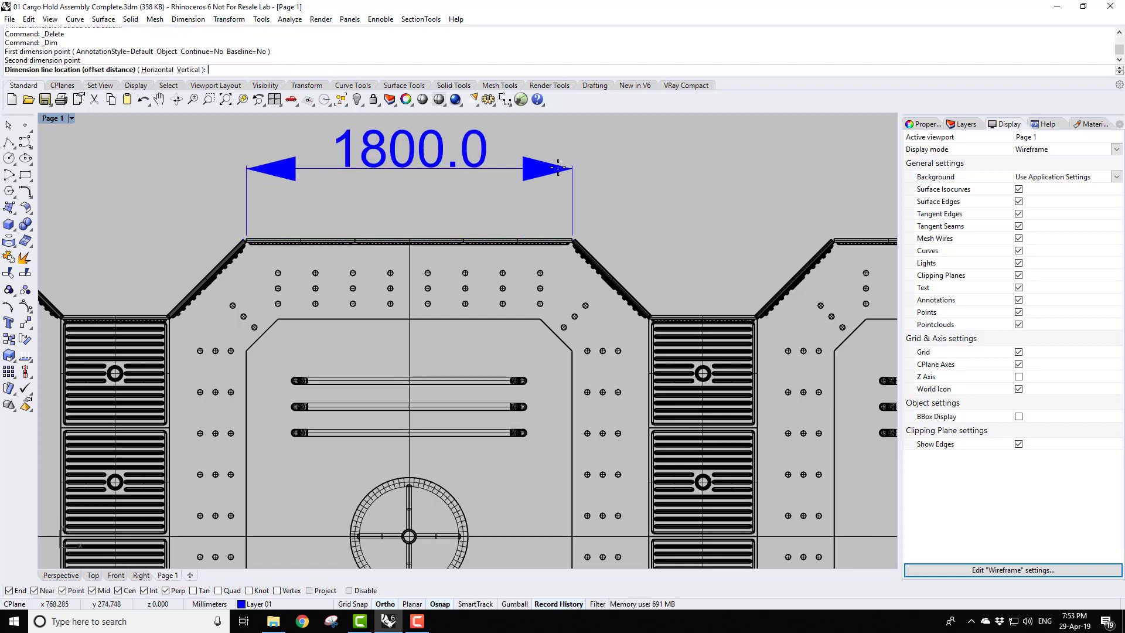
click(445, 170)
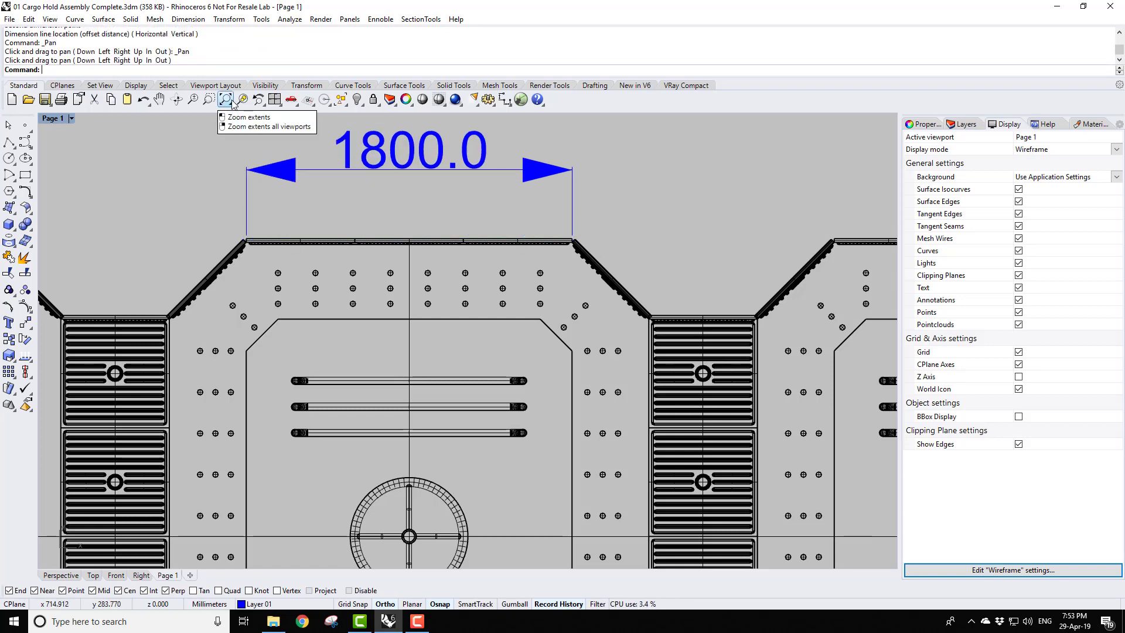
click(226, 99)
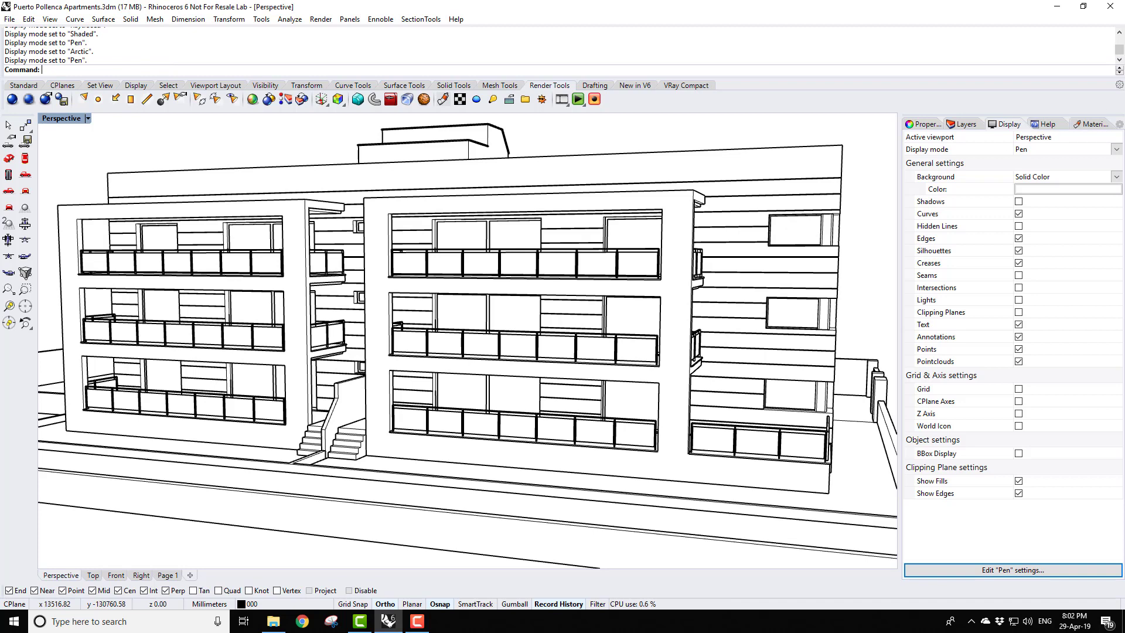
- Show the apartment building's Perspective view in Arctic display mode, followed by Raytraced
click(87, 118)
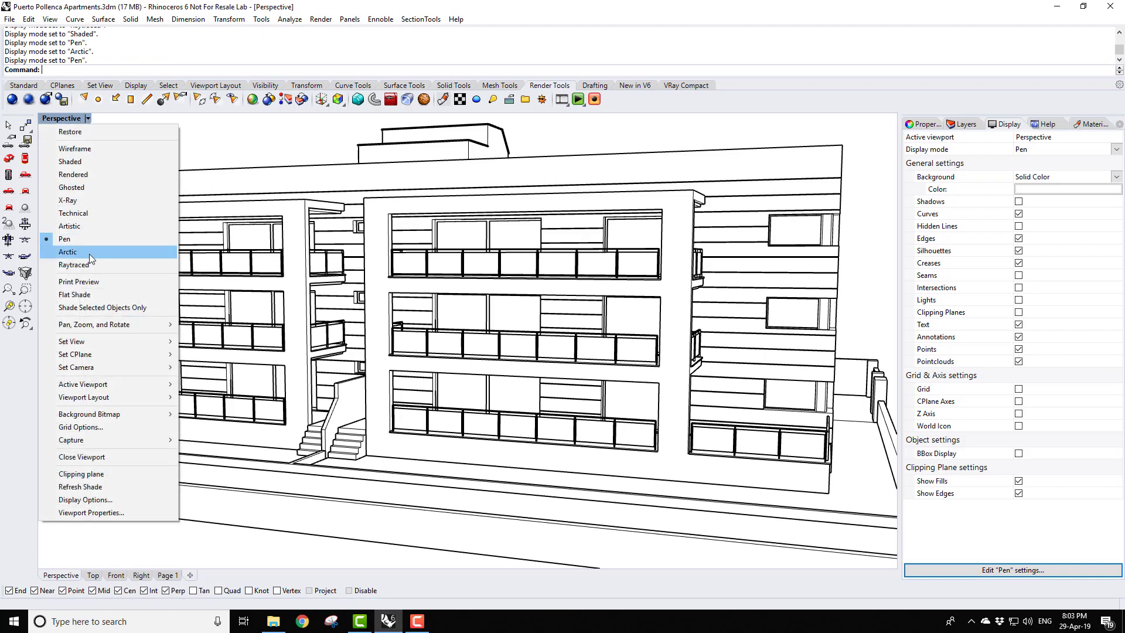
click(69, 252)
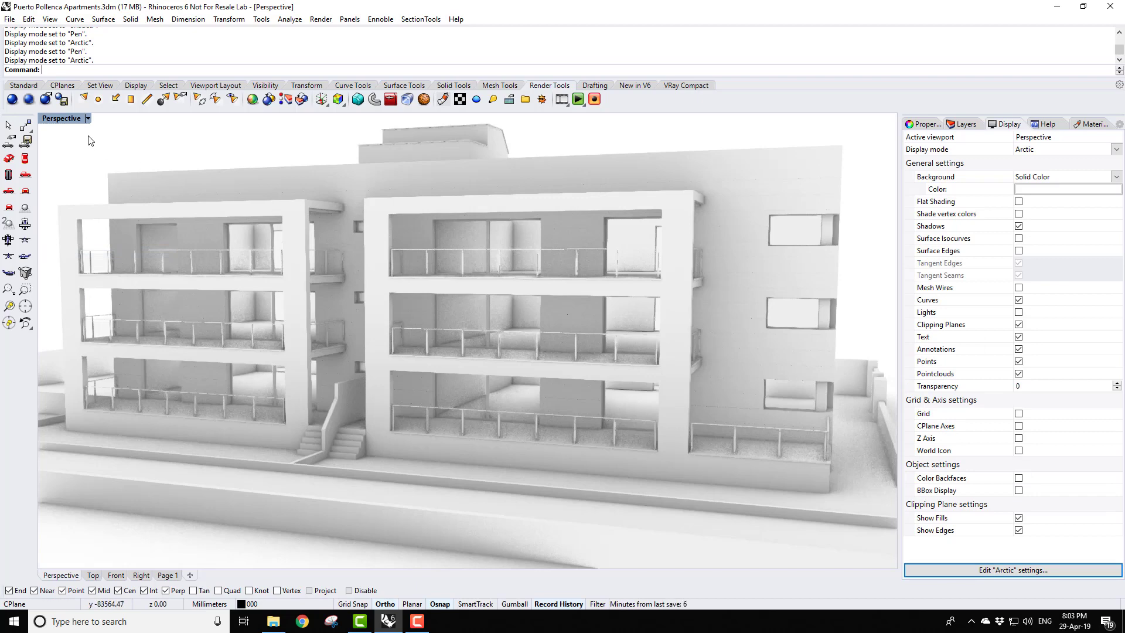
click(87, 118)
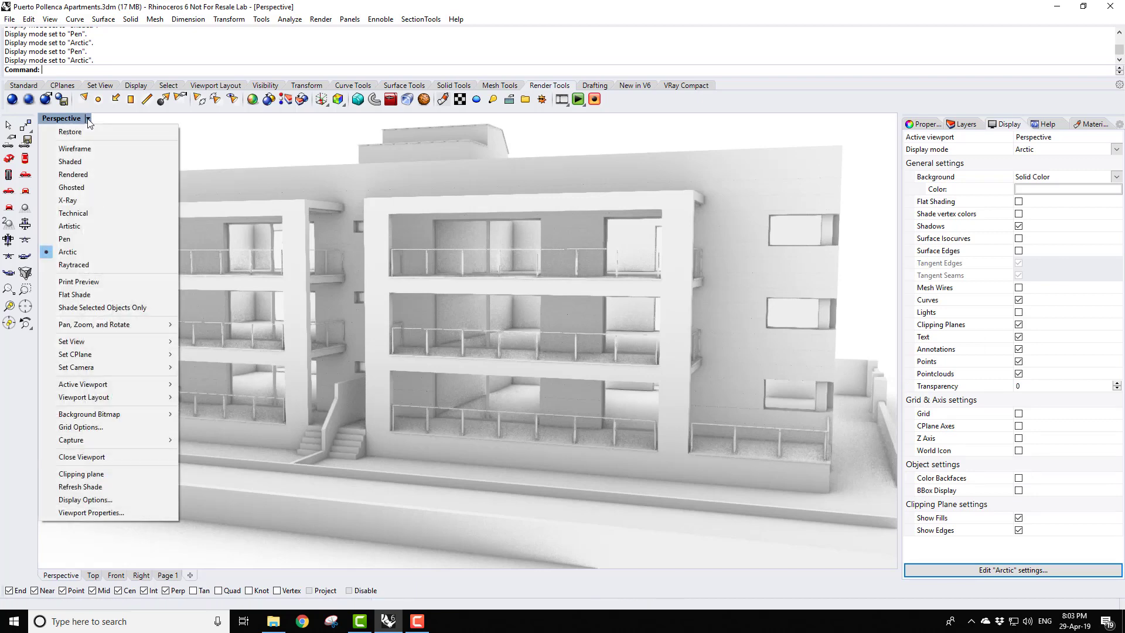
click(82, 264)
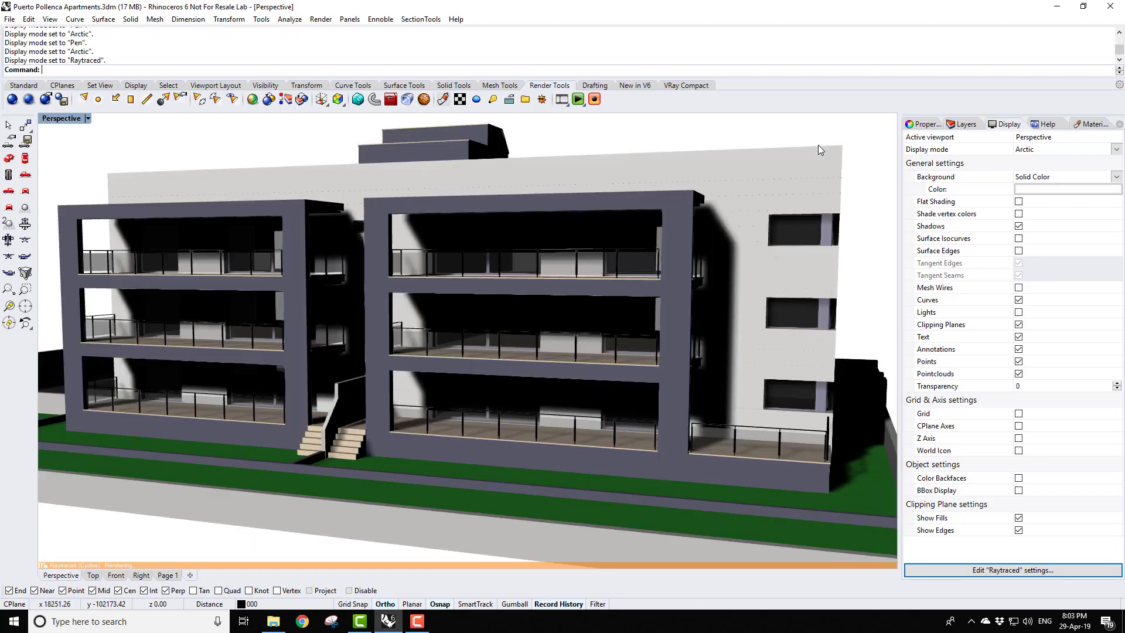